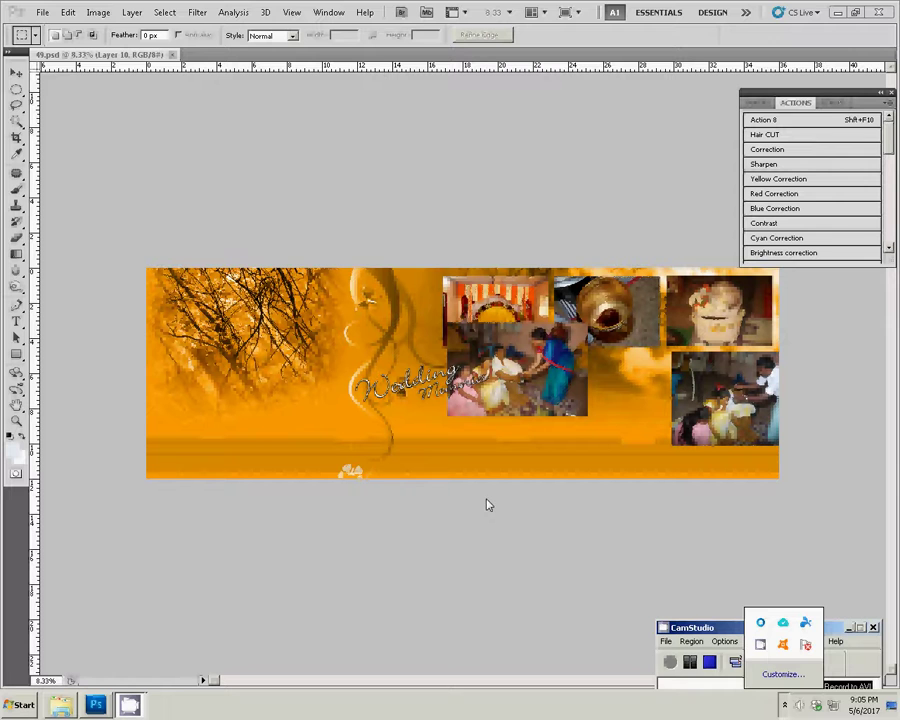
Move the centre wedding photo to the bottom-left and the bottom-right photo to the top-left
key(v)
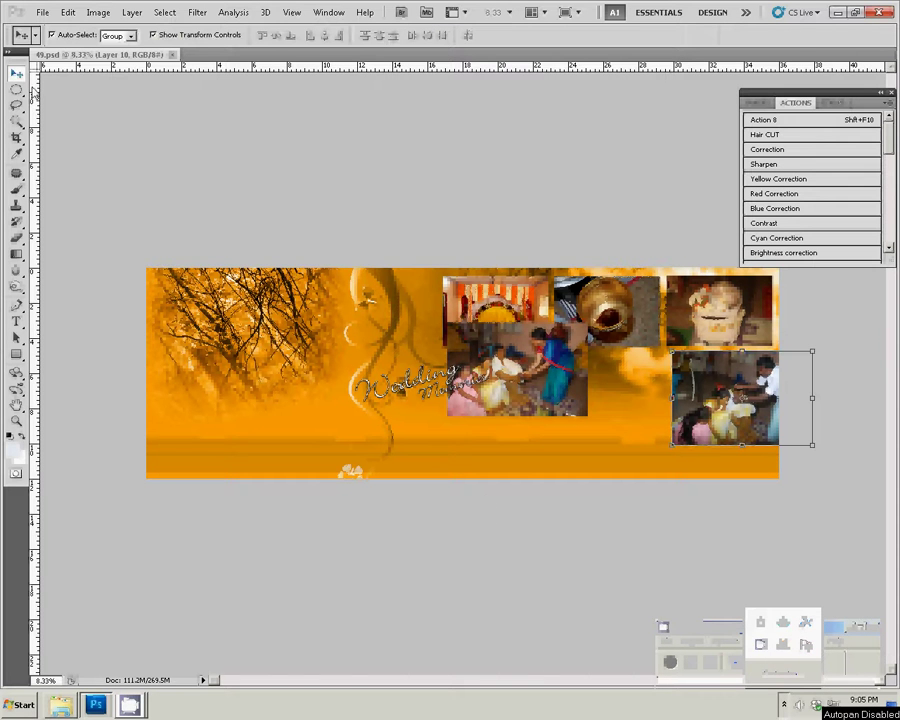
drag(535, 342, 245, 400)
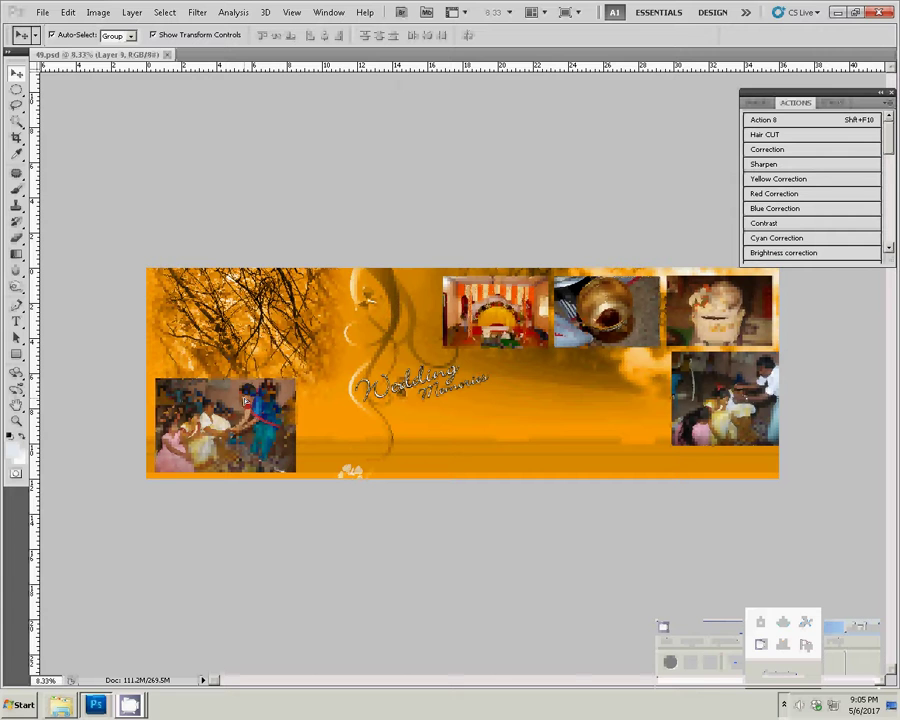
click(532, 300)
drag(531, 301, 396, 312)
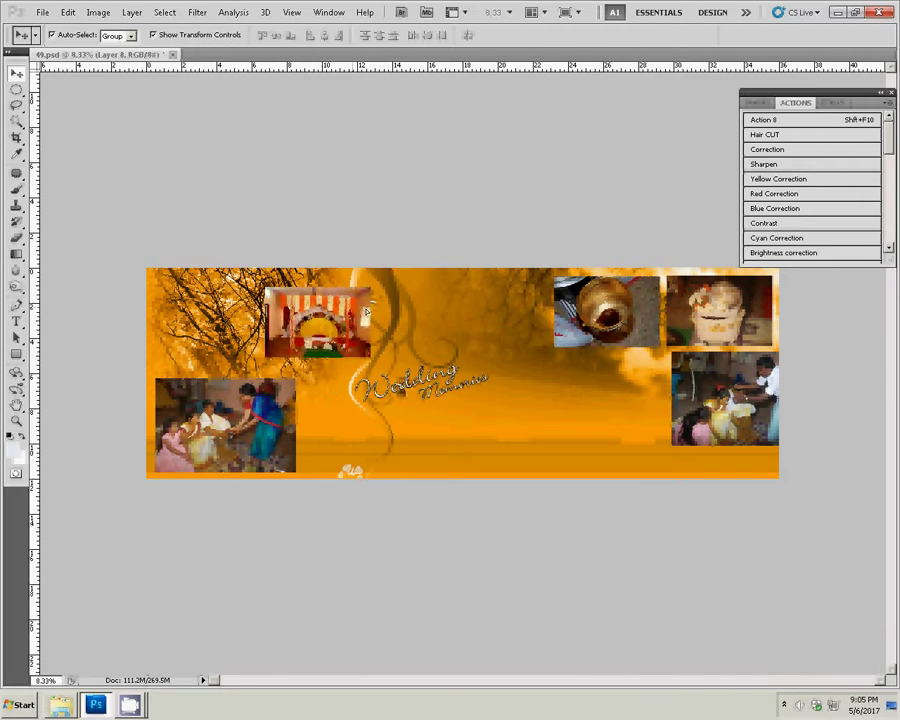
key(ctrl+z)
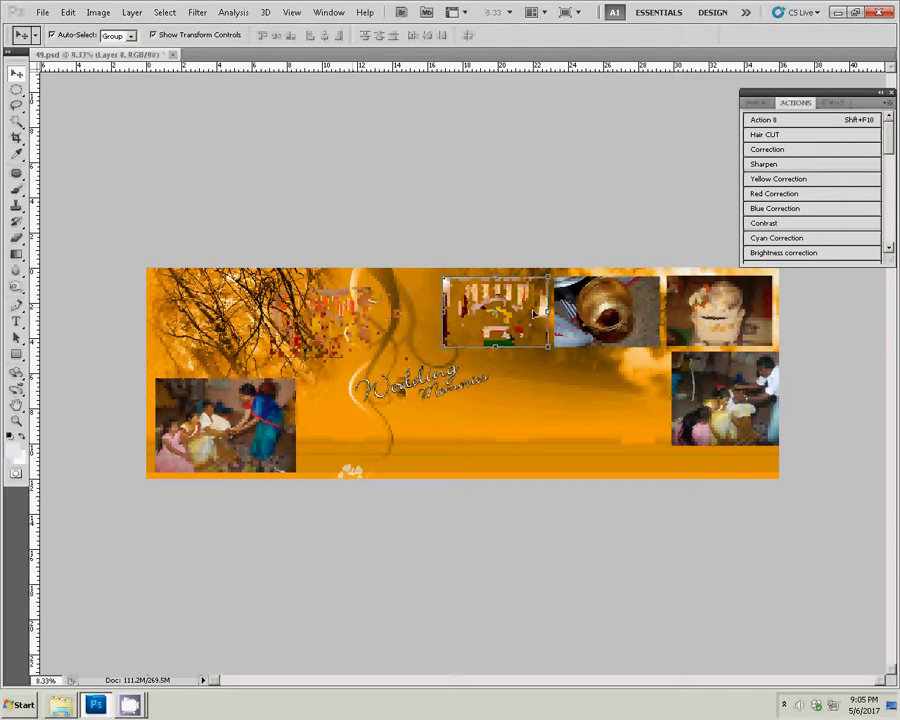
click(701, 430)
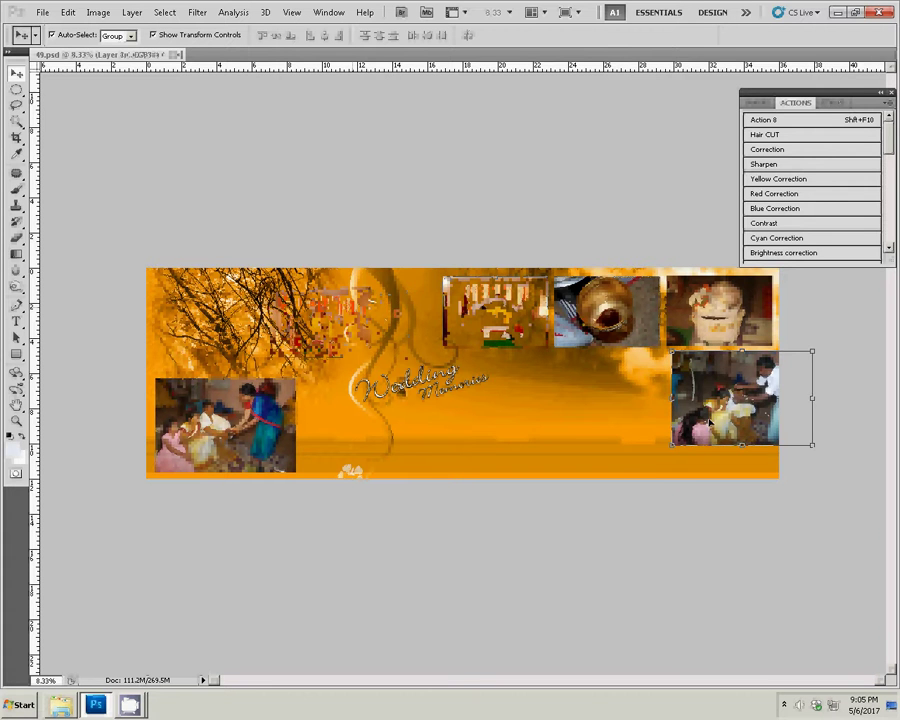
drag(708, 423, 193, 347)
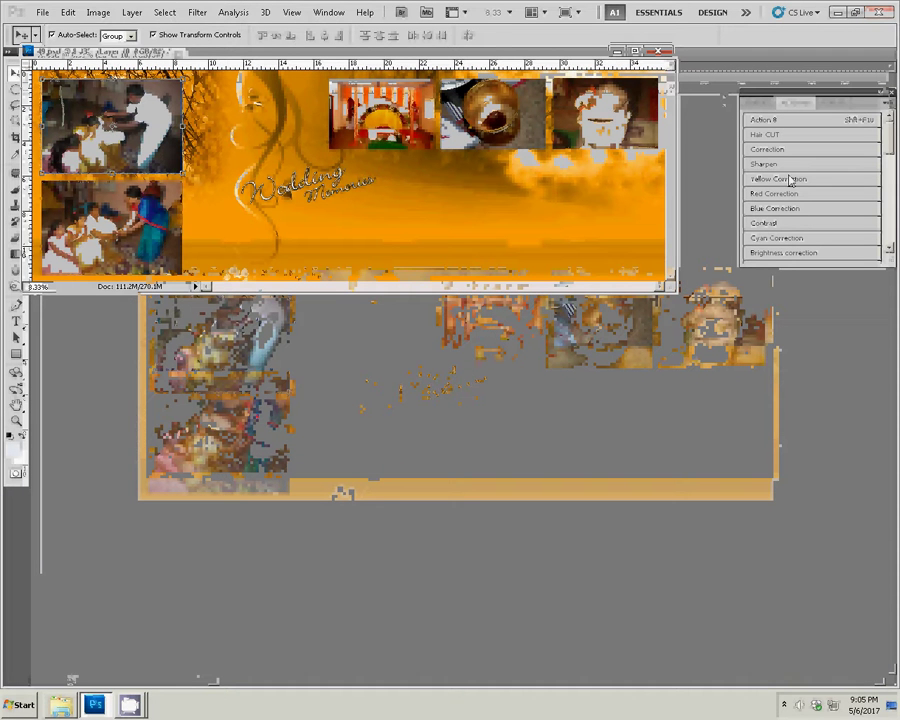
Refit the album into a smaller, lower window and bring the Karizma Seenary folder forward
key(z)
right_click(408, 240)
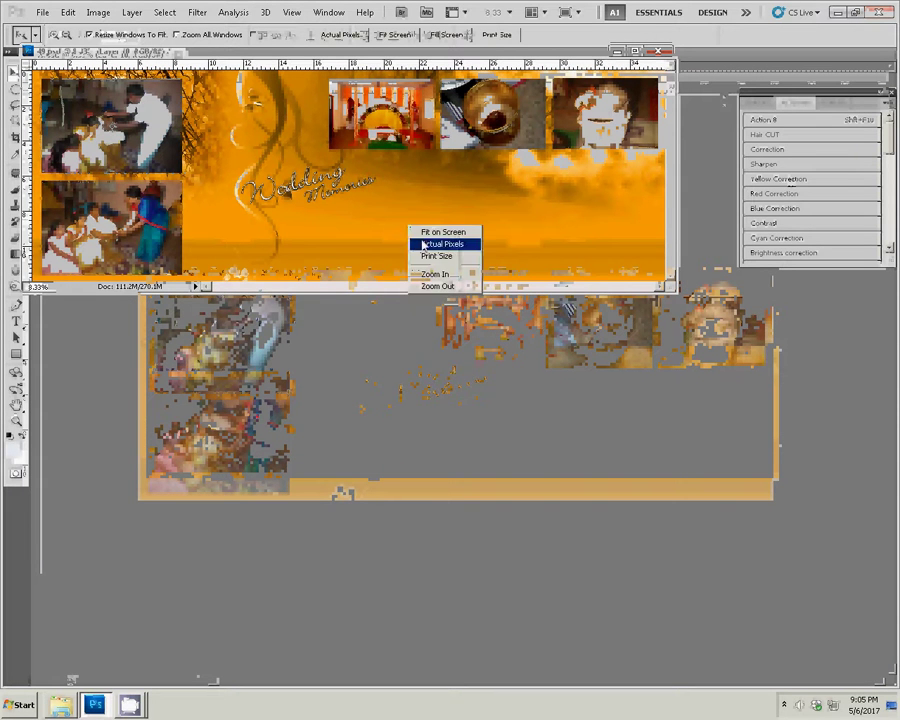
click(424, 247)
drag(532, 62, 548, 410)
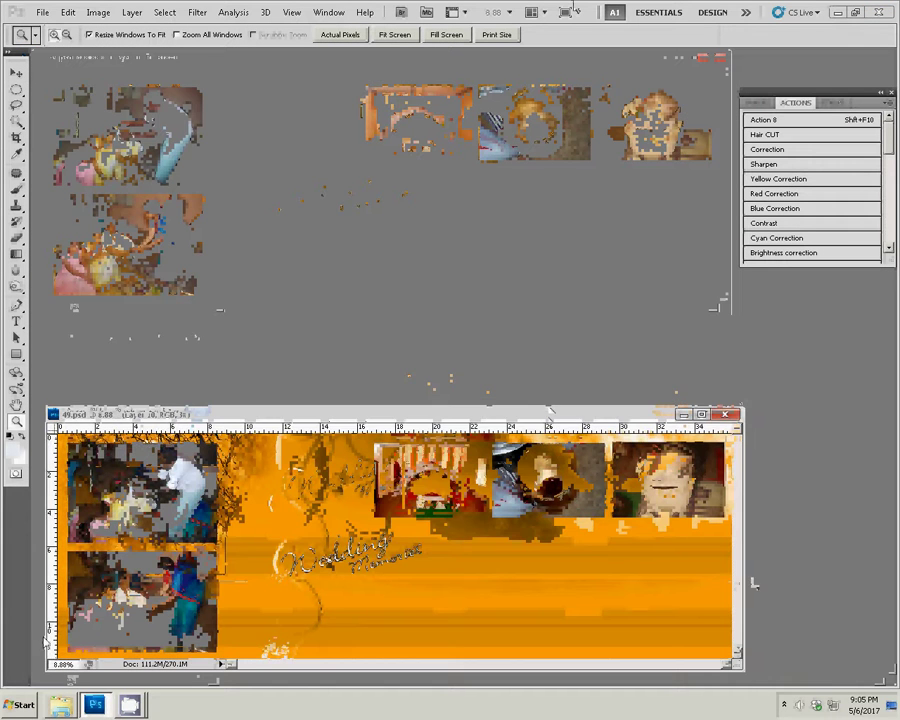
key(alt+Tab)
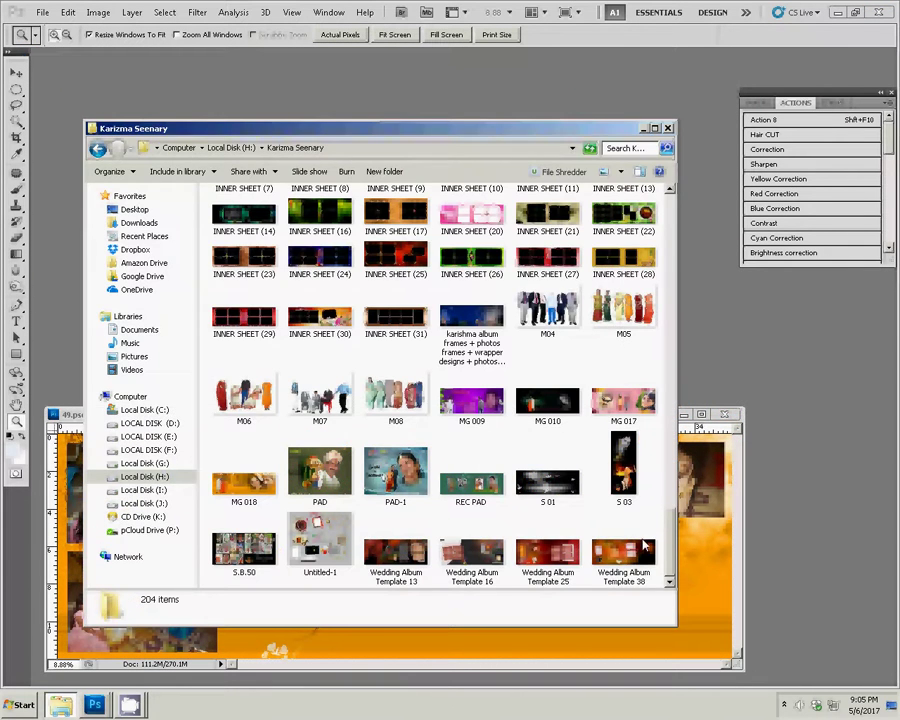
Open the wedding photos folder from the desktop in a second Explorer window
click(834, 432)
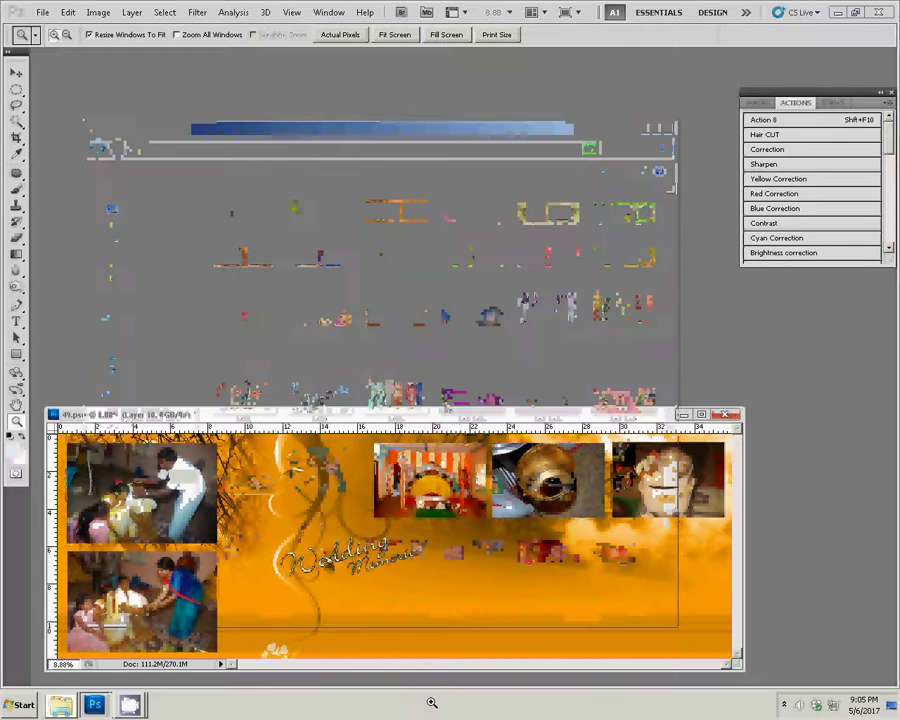
click(893, 706)
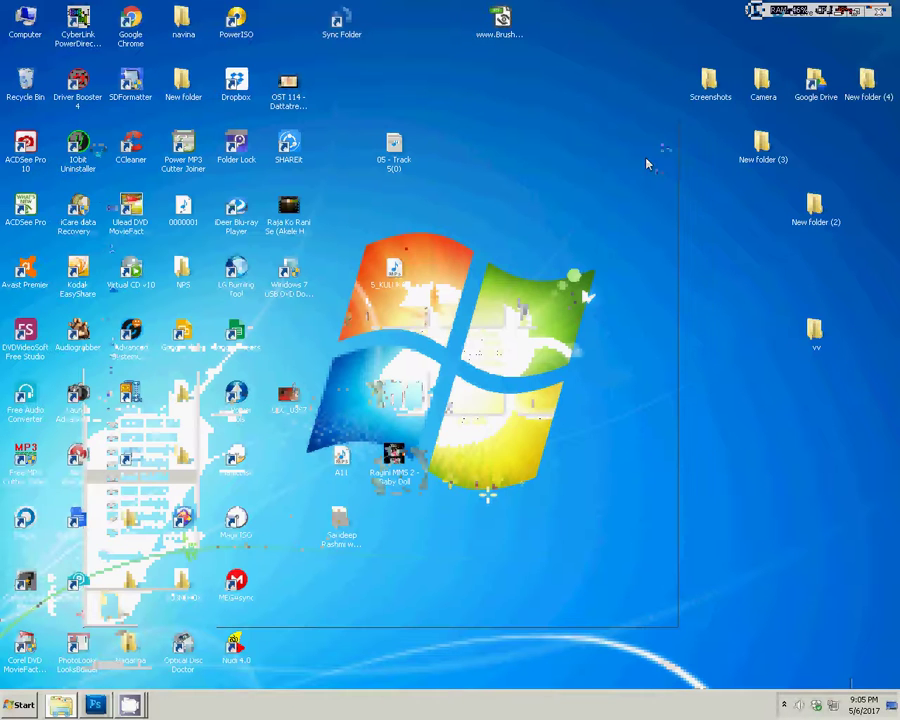
click(339, 520)
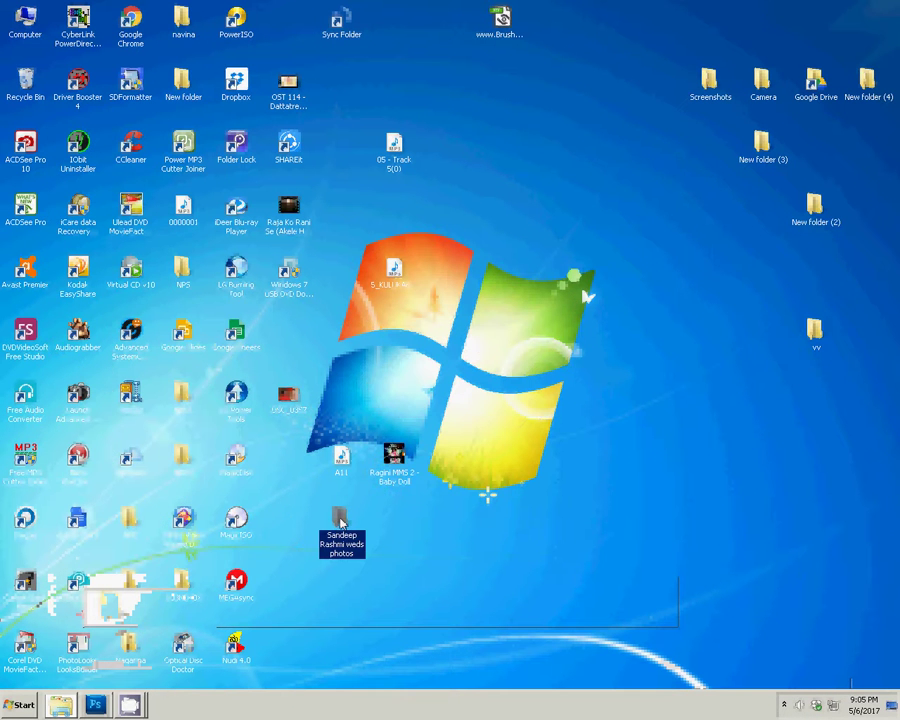
key(Return)
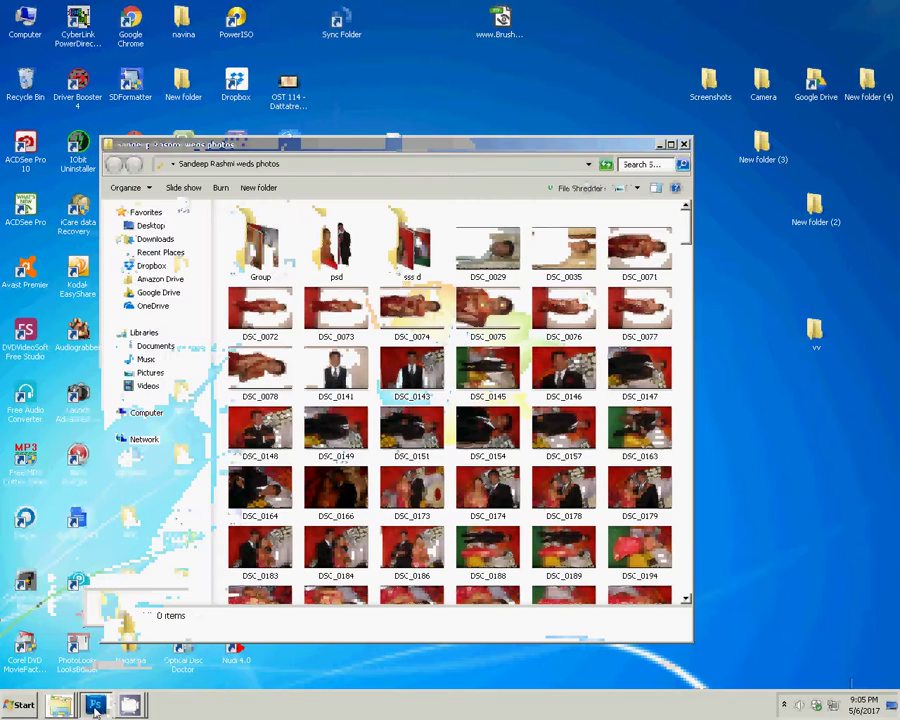
click(95, 706)
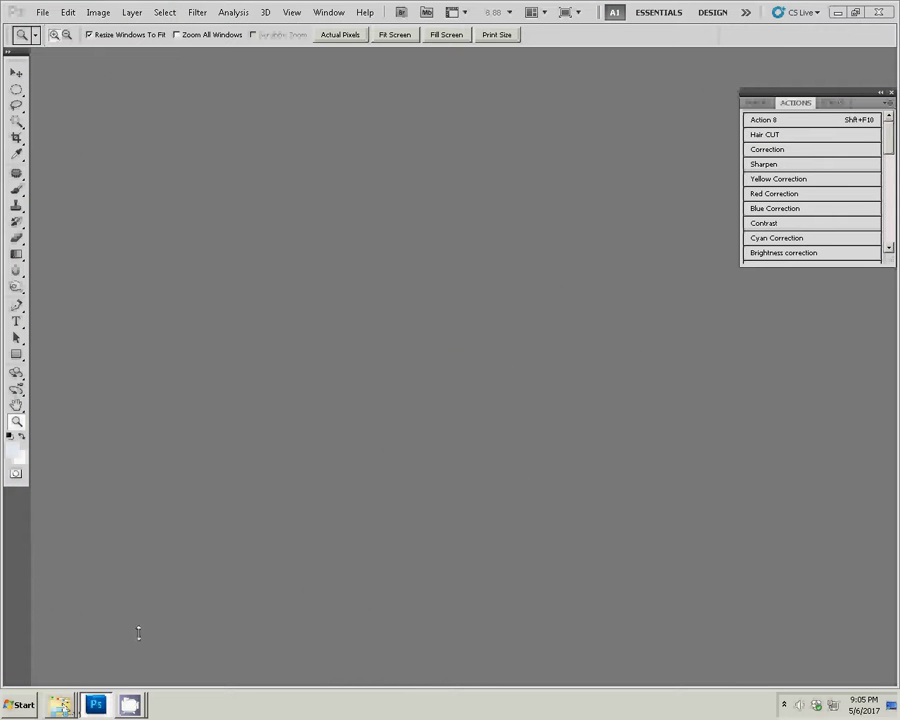
click(60, 706)
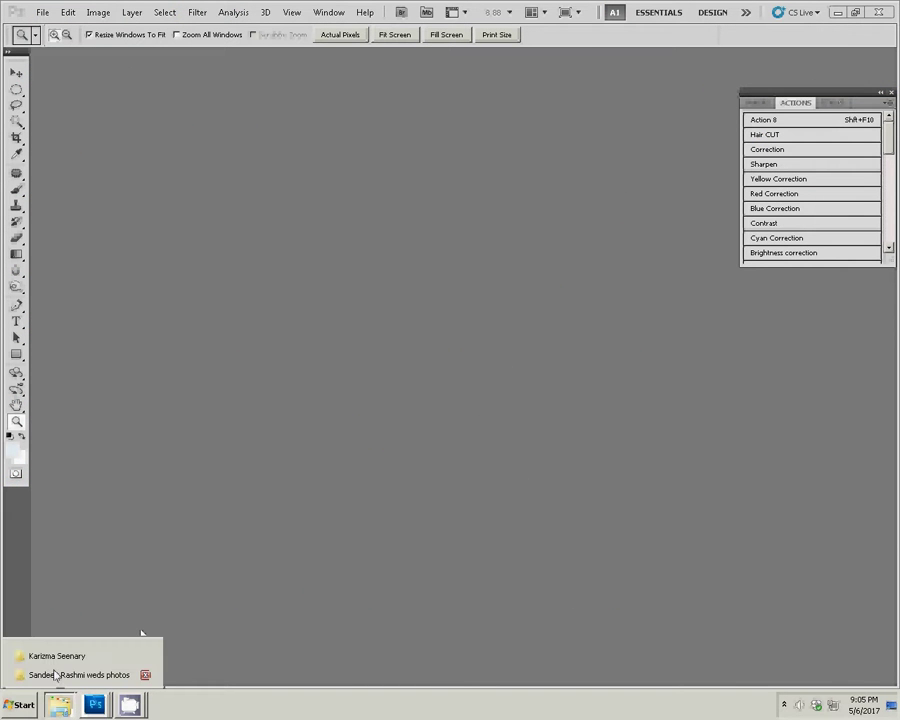
Select photos DSC_0157 and DSC_0605 through DSC_0612 in the wedding photos folder
click(57, 675)
click(526, 458)
scroll(594, 490, down, 3)
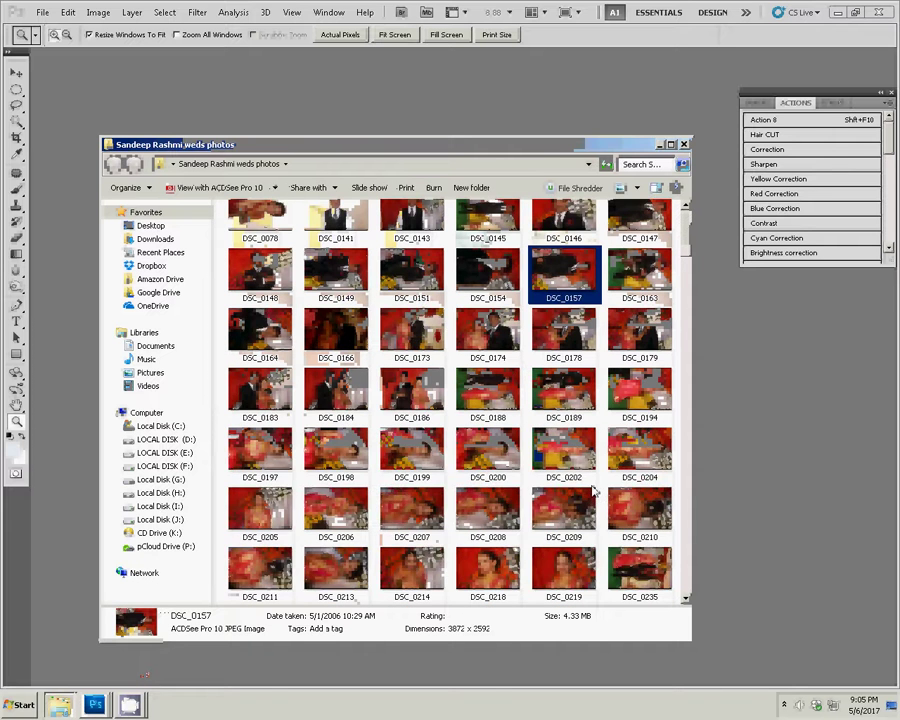
scroll(594, 490, down, 6)
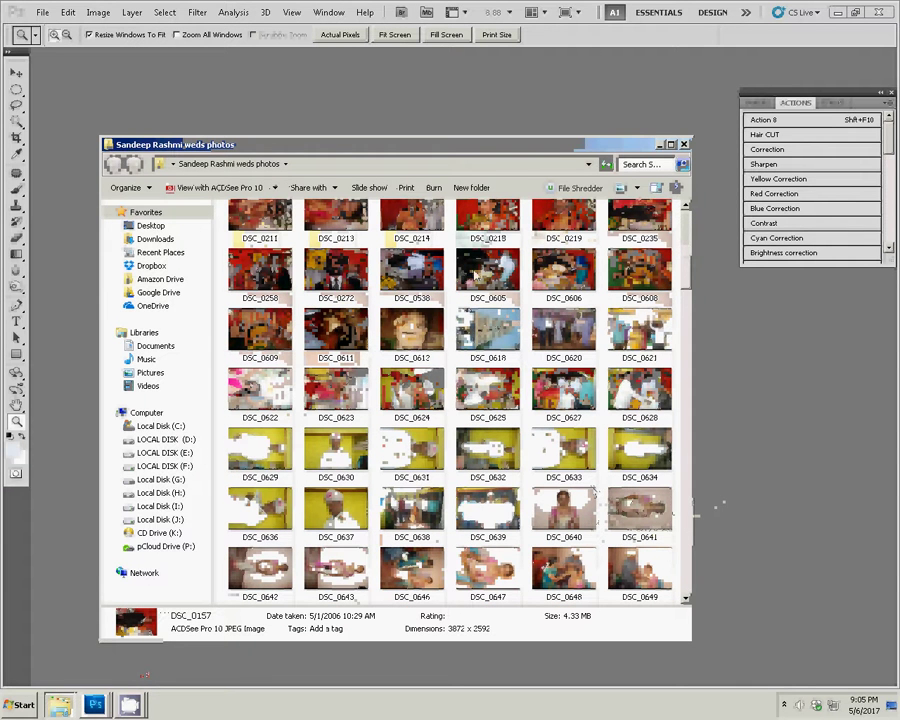
click(490, 275)
ctrl+click(572, 285)
ctrl+click(662, 278)
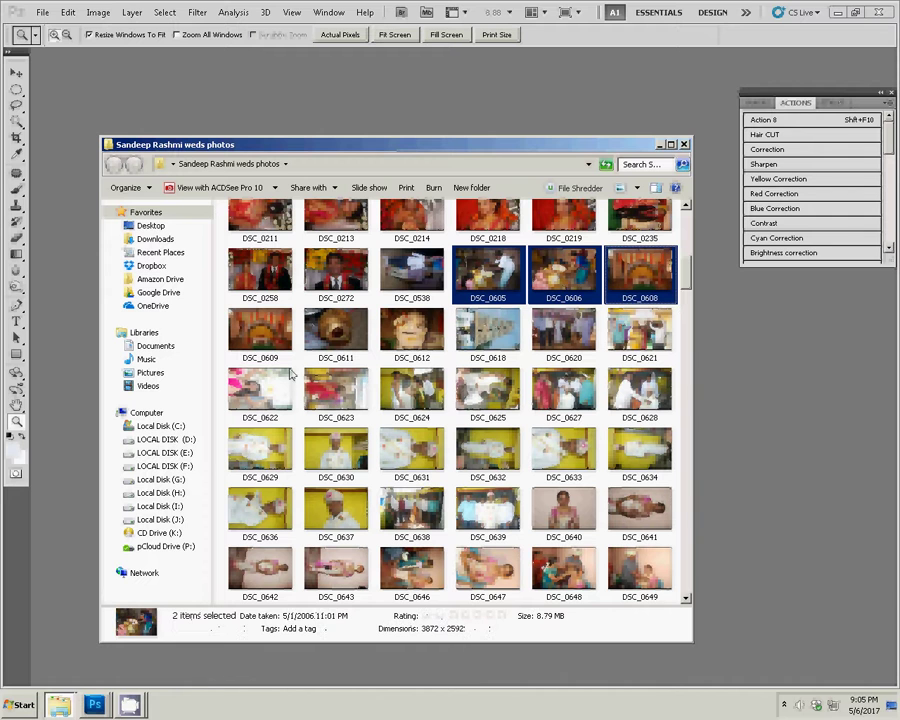
ctrl+click(260, 340)
ctrl+click(336, 335)
ctrl+click(387, 347)
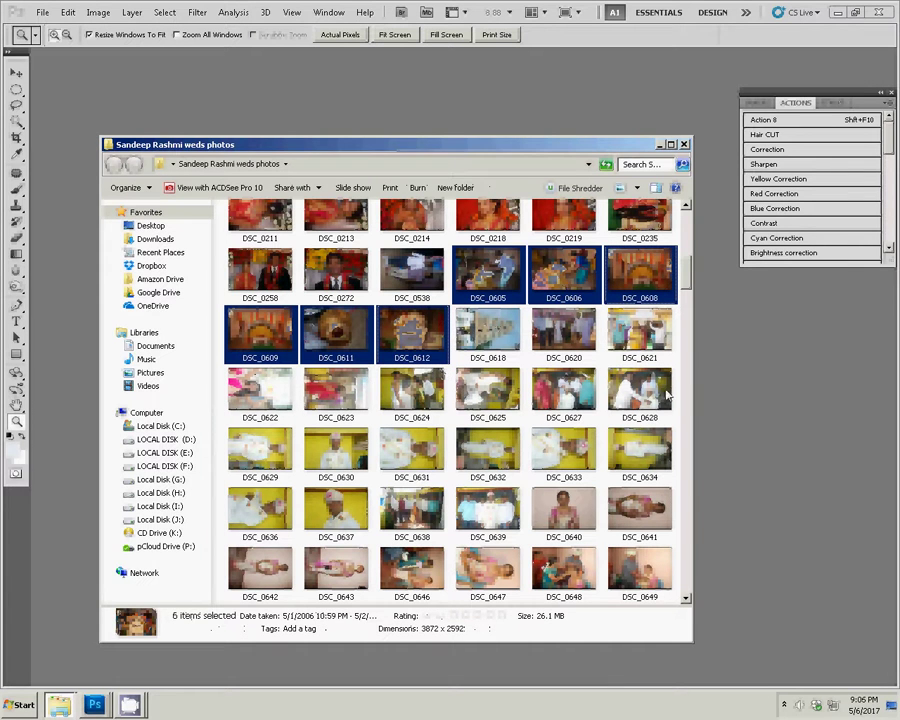
drag(686, 280, 692, 222)
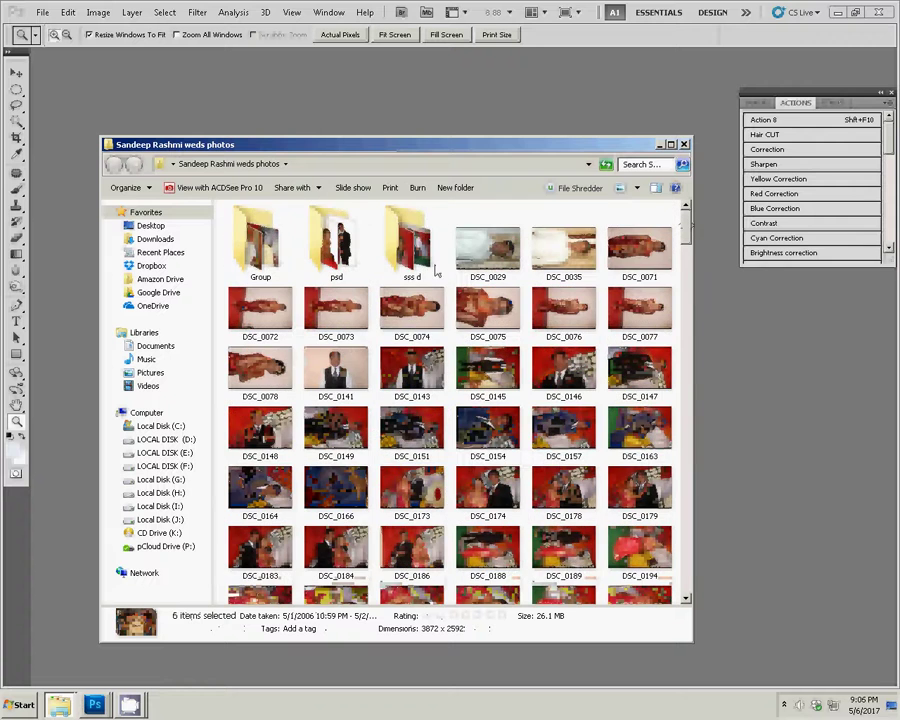
Paste the copied photos into the sss d subfolder
double_click(413, 245)
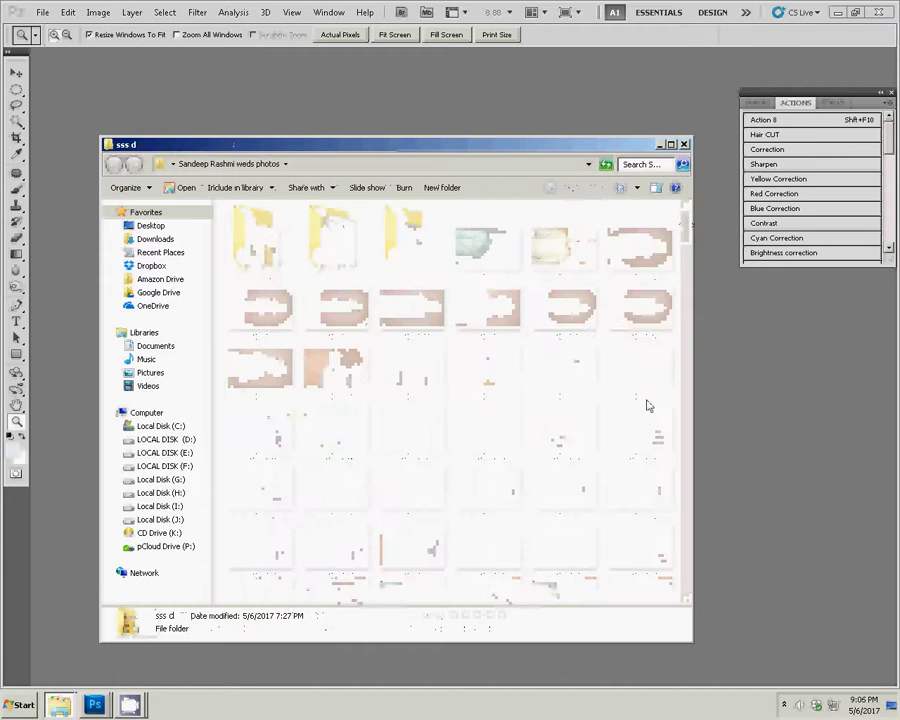
click(126, 187)
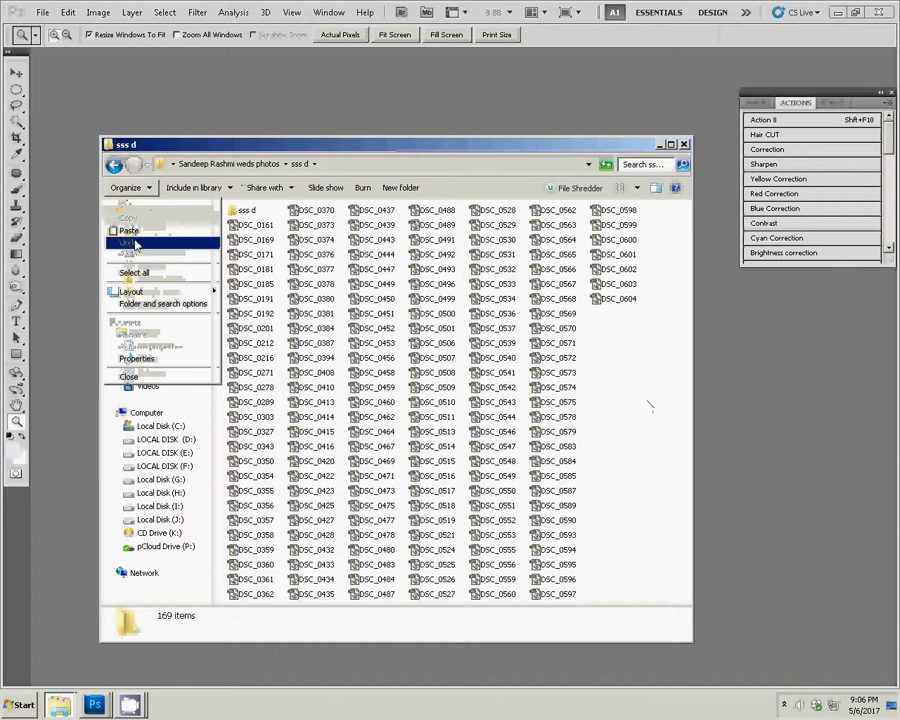
click(128, 230)
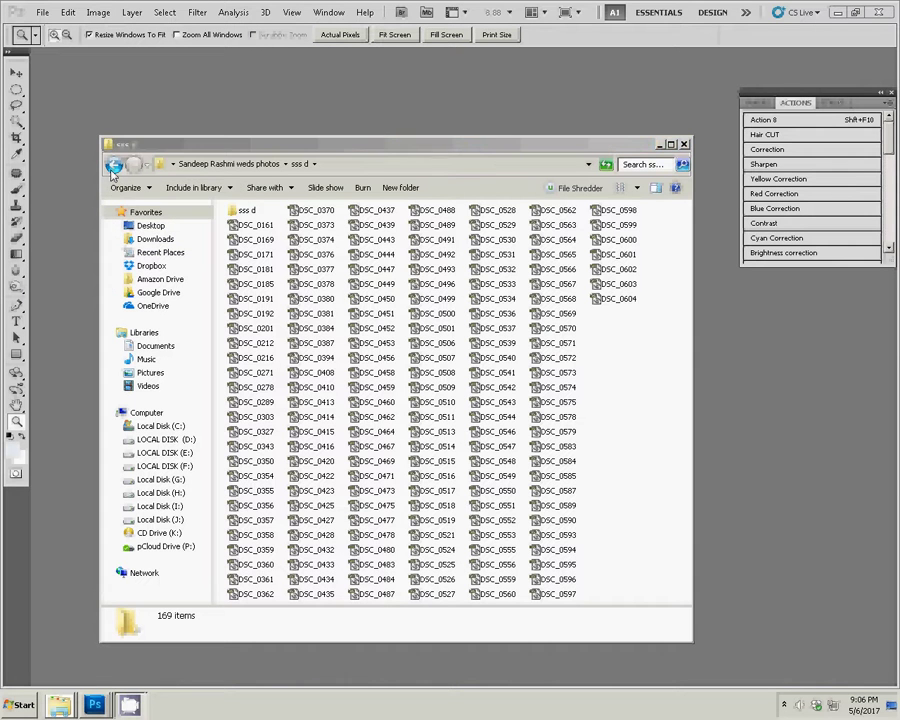
Back in the wedding photos folder, select DSC_0178, DSC_0618 and DSC_0620
click(113, 167)
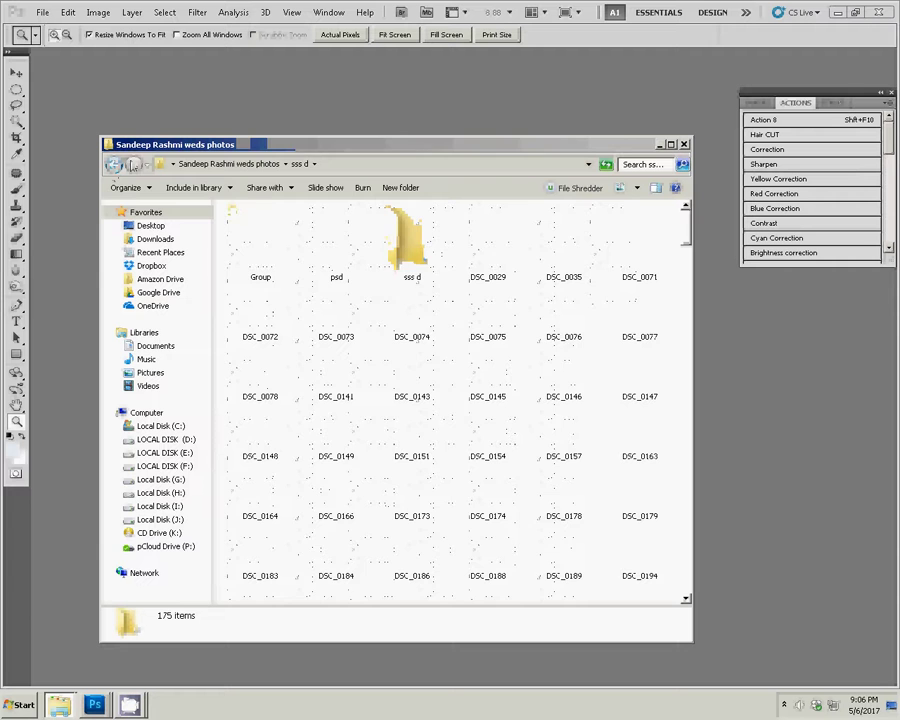
click(585, 488)
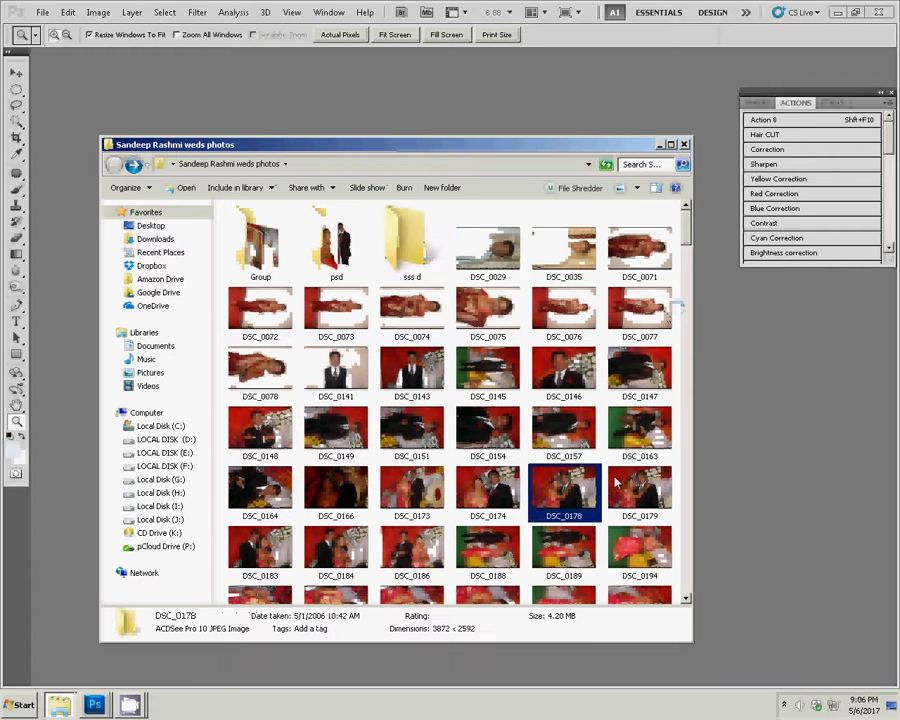
scroll(616, 484, down, 10)
scroll(612, 479, up, 3)
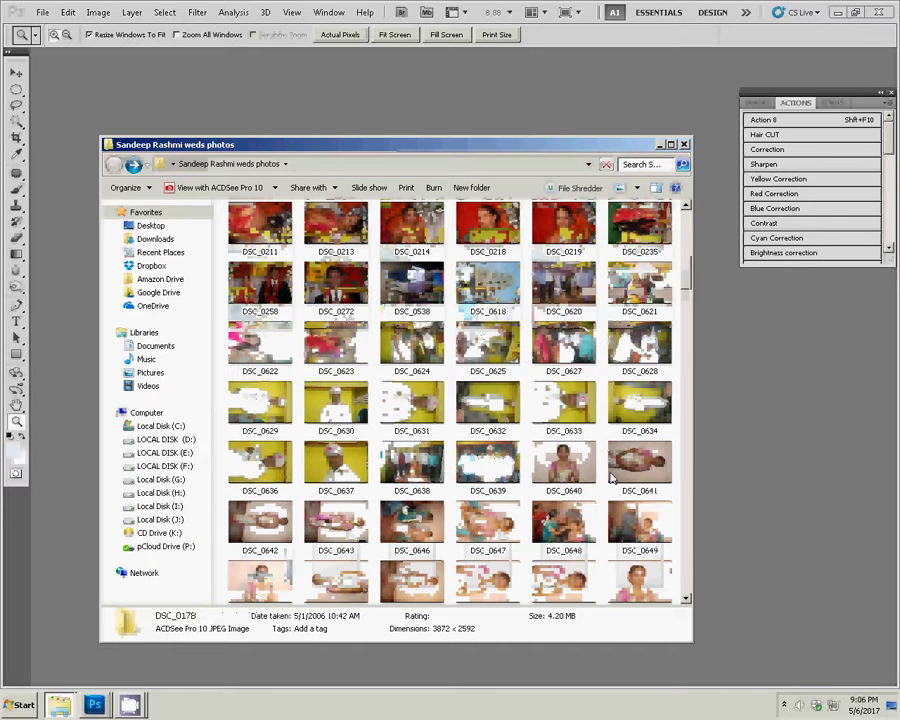
click(488, 285)
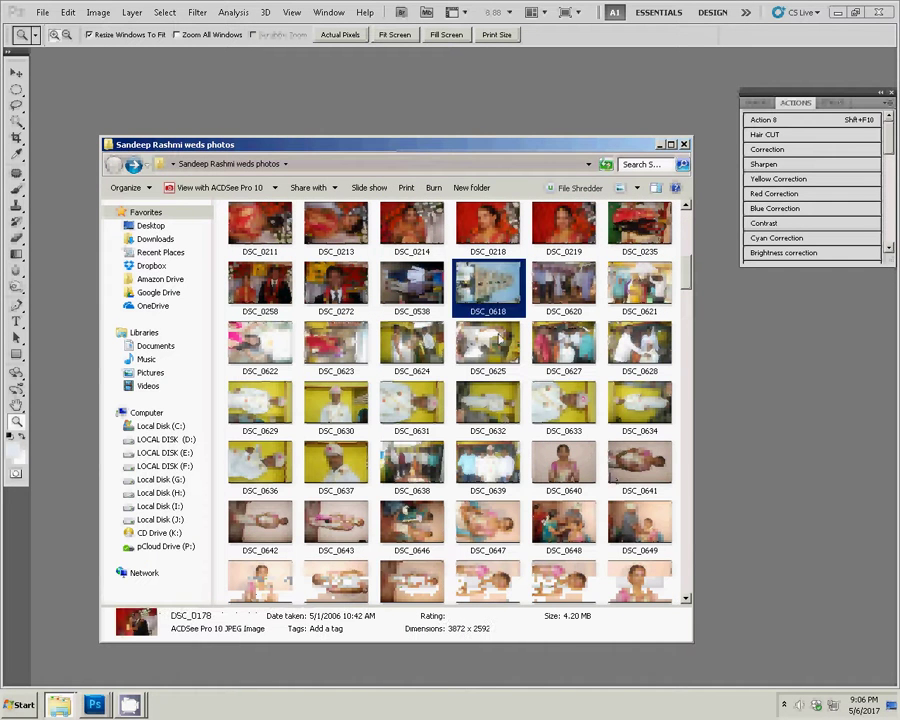
ctrl+click(564, 285)
Add DSC_0621 to the selection, then resize it to 8 inches wide at 300 ppi
ctrl+click(640, 285)
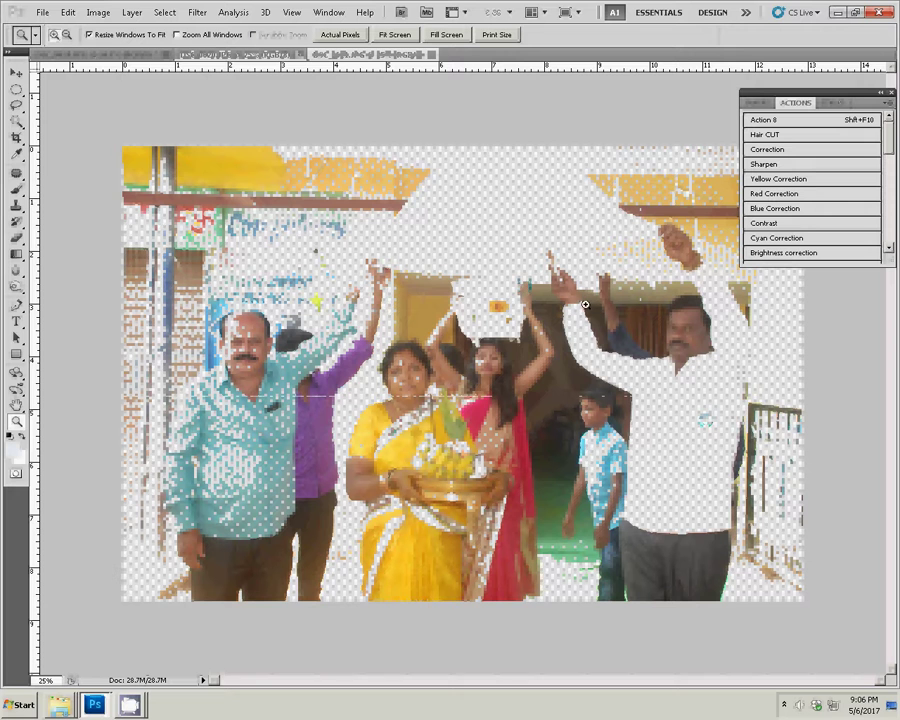
key(ctrl+alt+i)
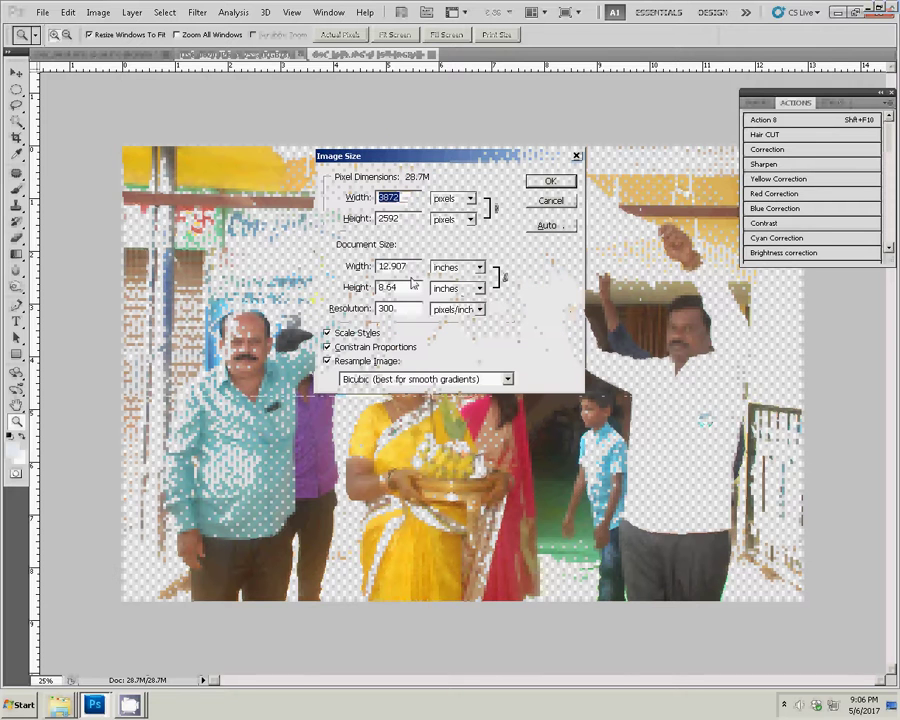
click(392, 267)
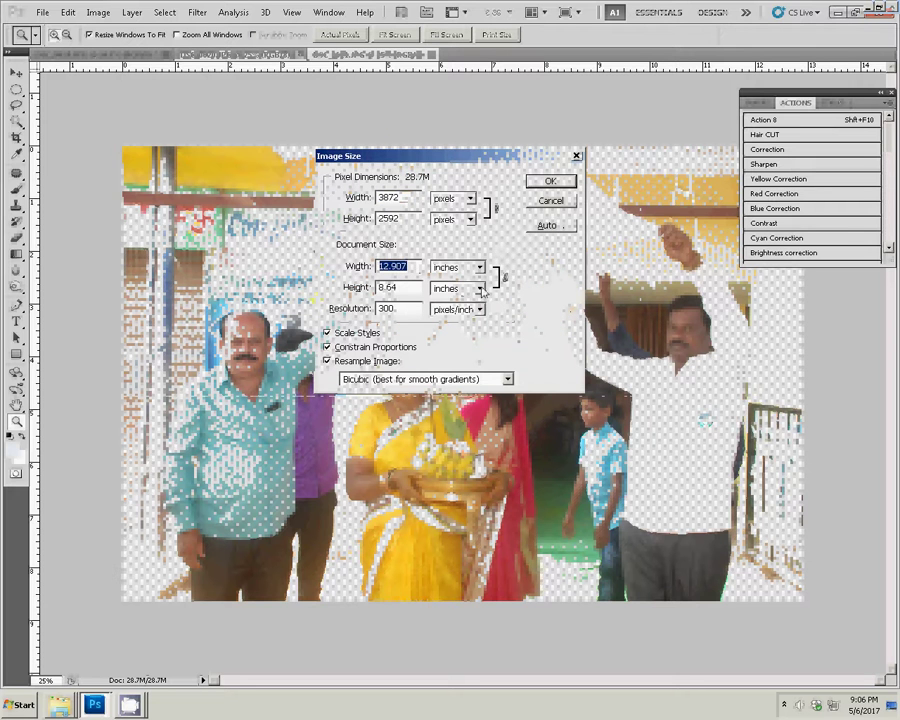
text(8)
click(550, 182)
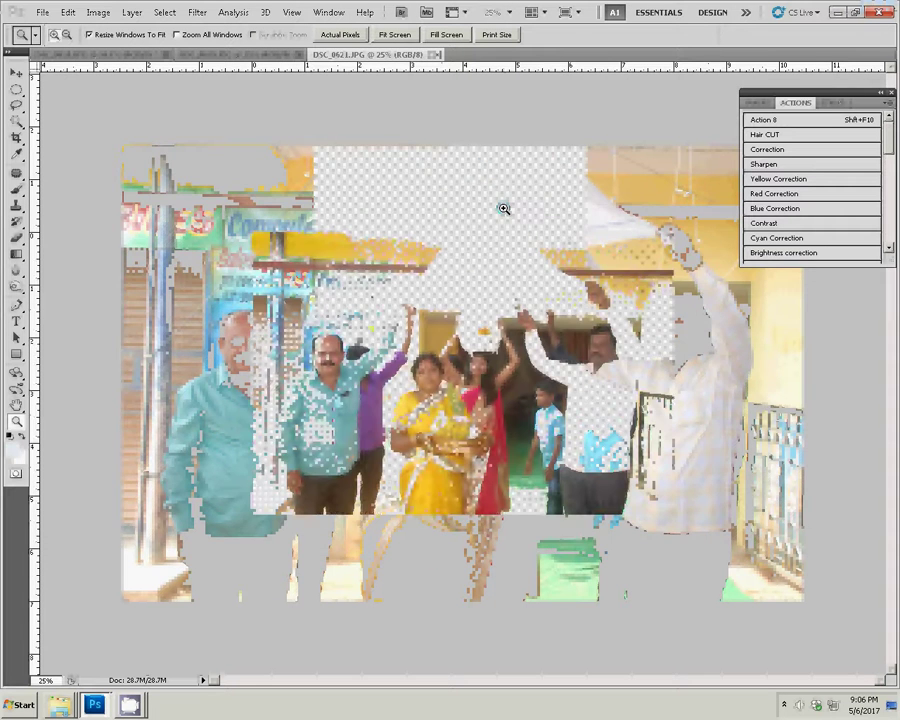
Select all of DSC_0621, cut it to the clipboard, and close the file unsaved
key(ctrl+a)
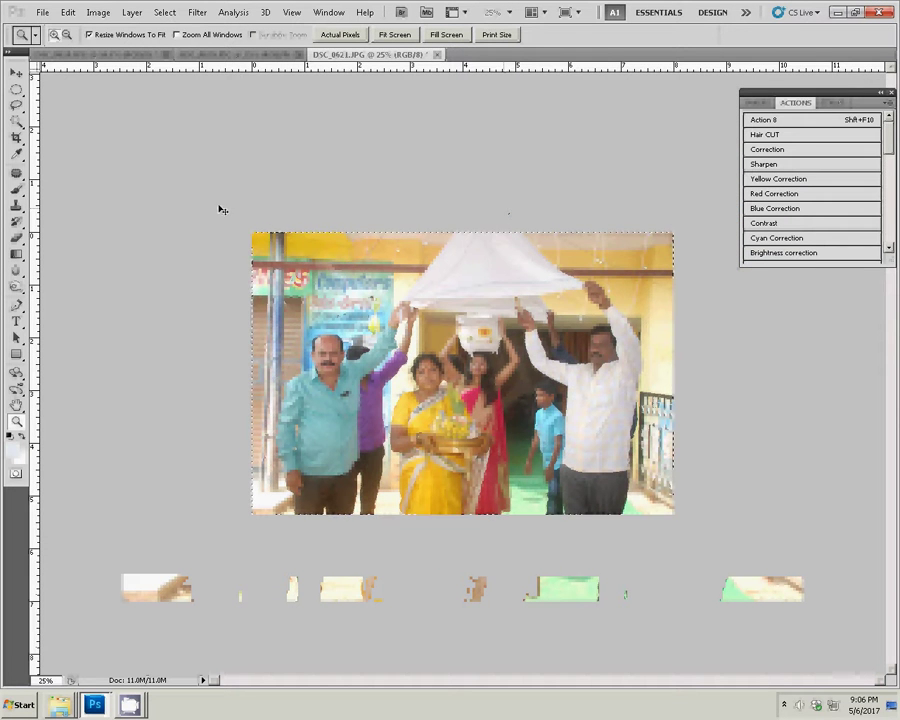
click(164, 12)
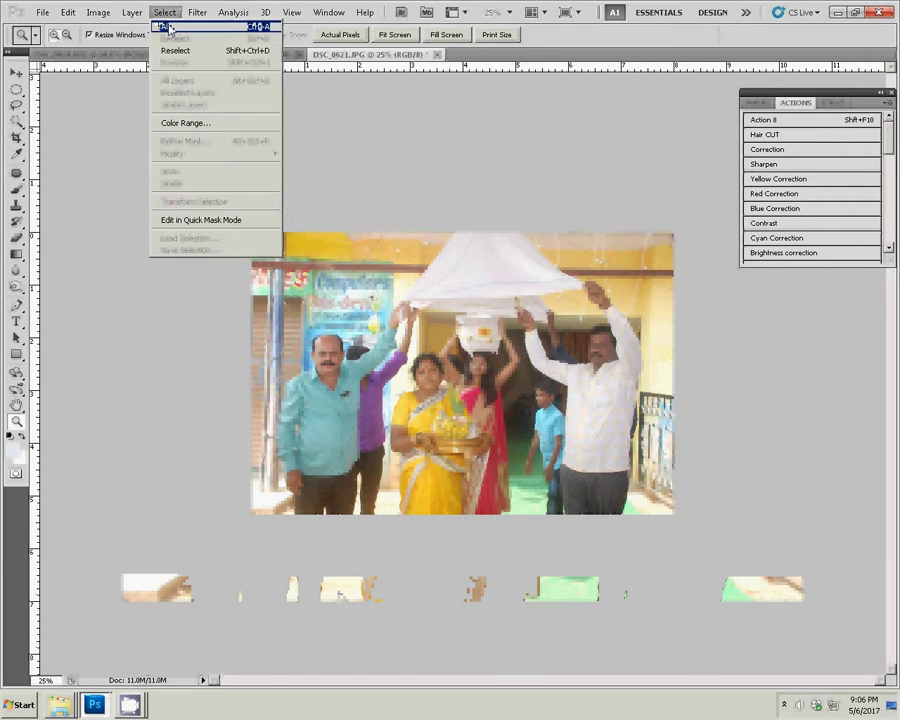
click(404, 180)
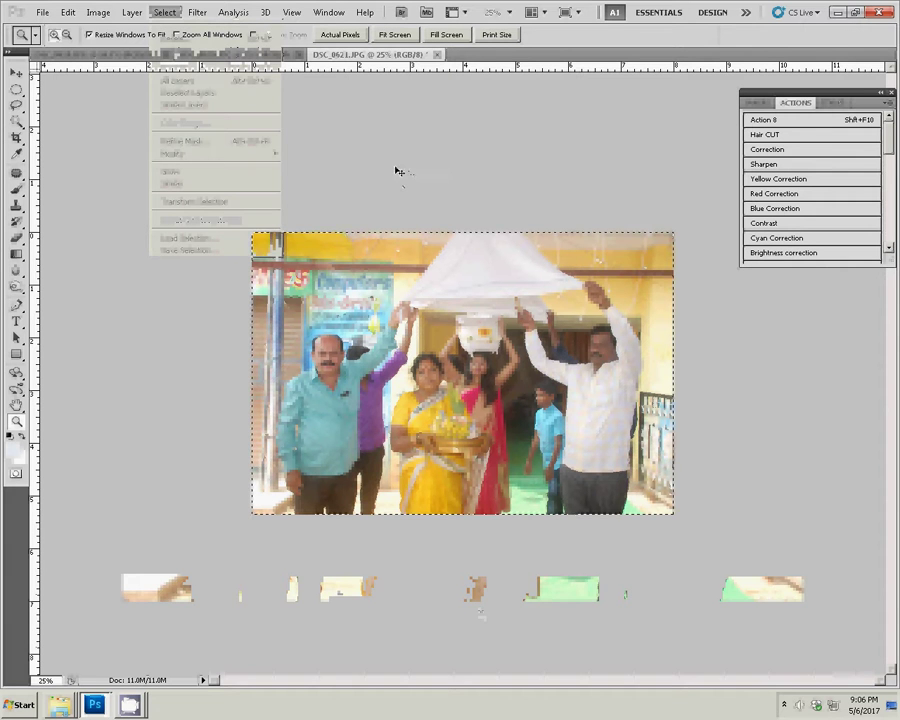
click(67, 12)
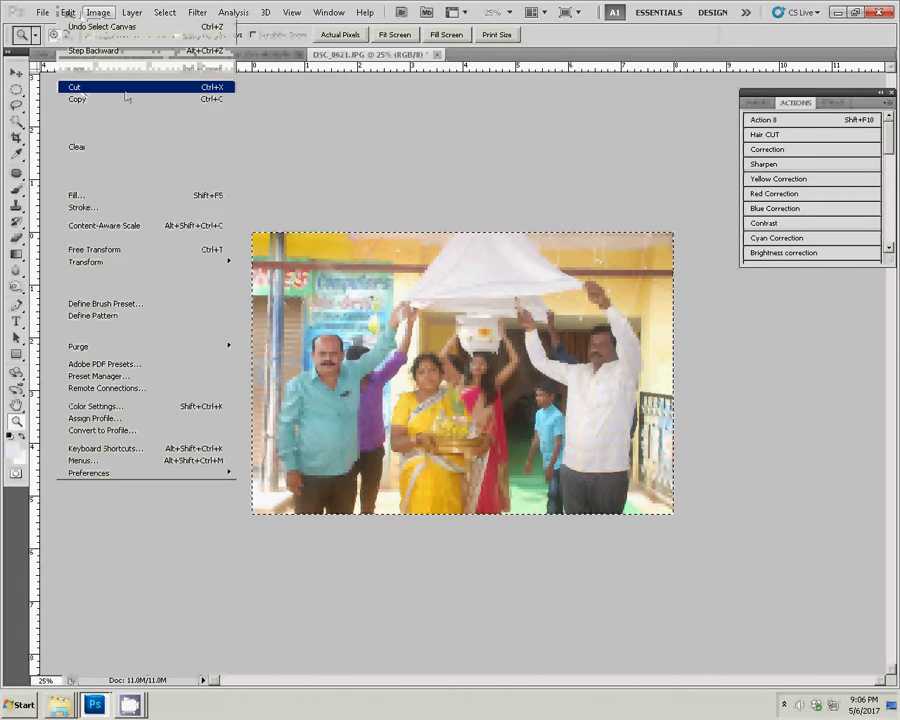
click(205, 88)
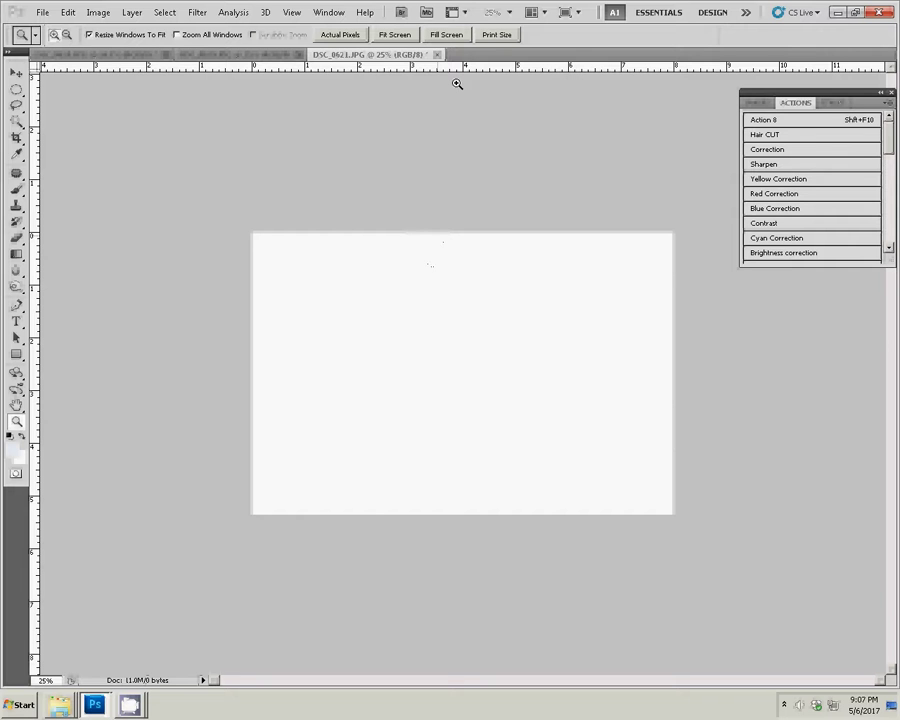
click(436, 54)
click(452, 263)
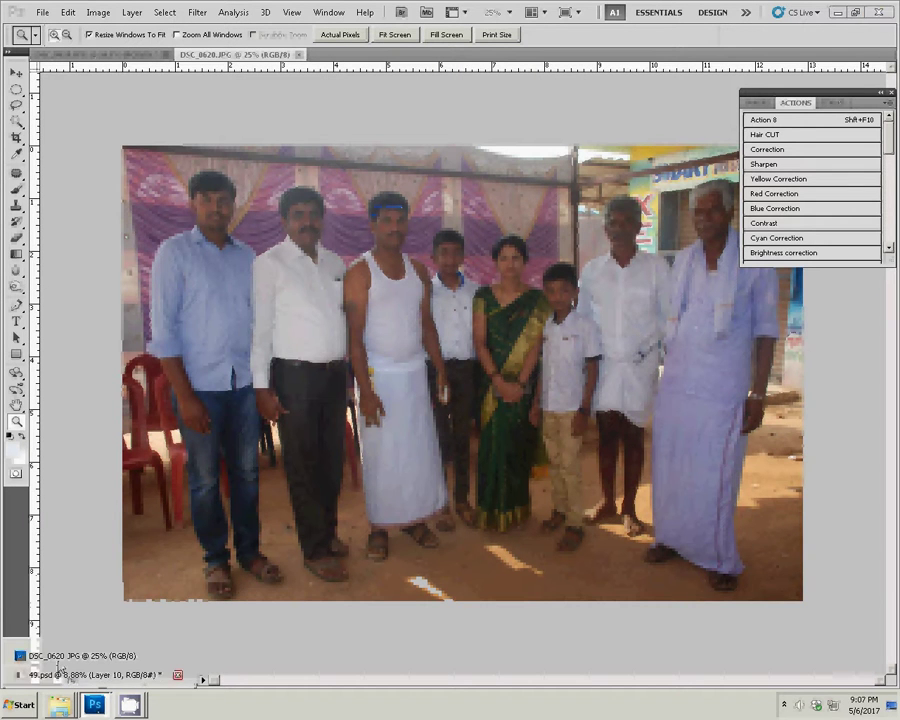
Restore the 49.psd window, paste the canopy photo, and place it lower-right
double_click(60, 672)
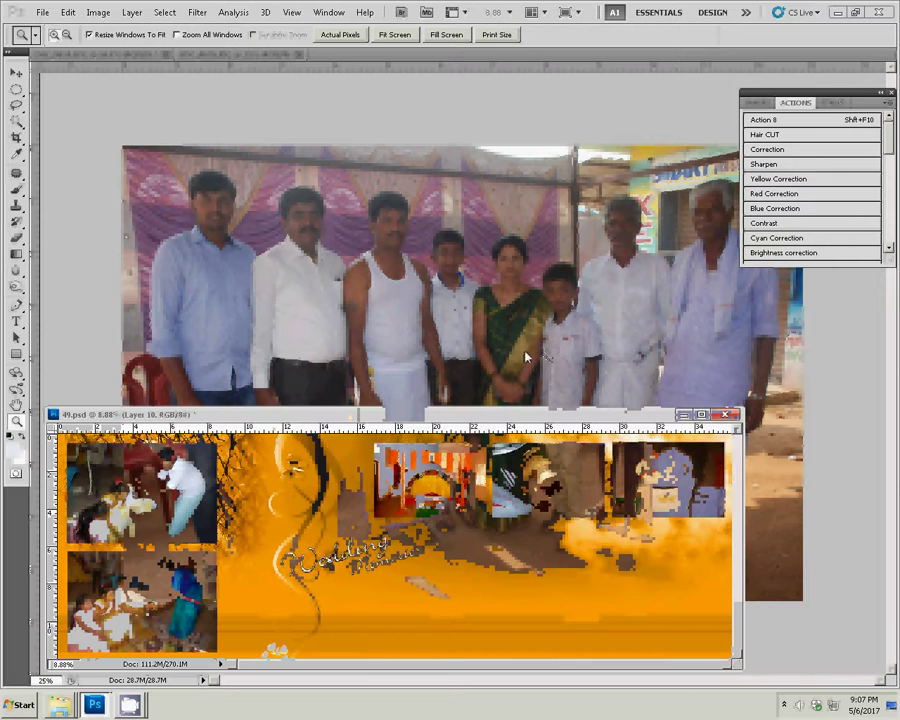
drag(476, 420, 509, 350)
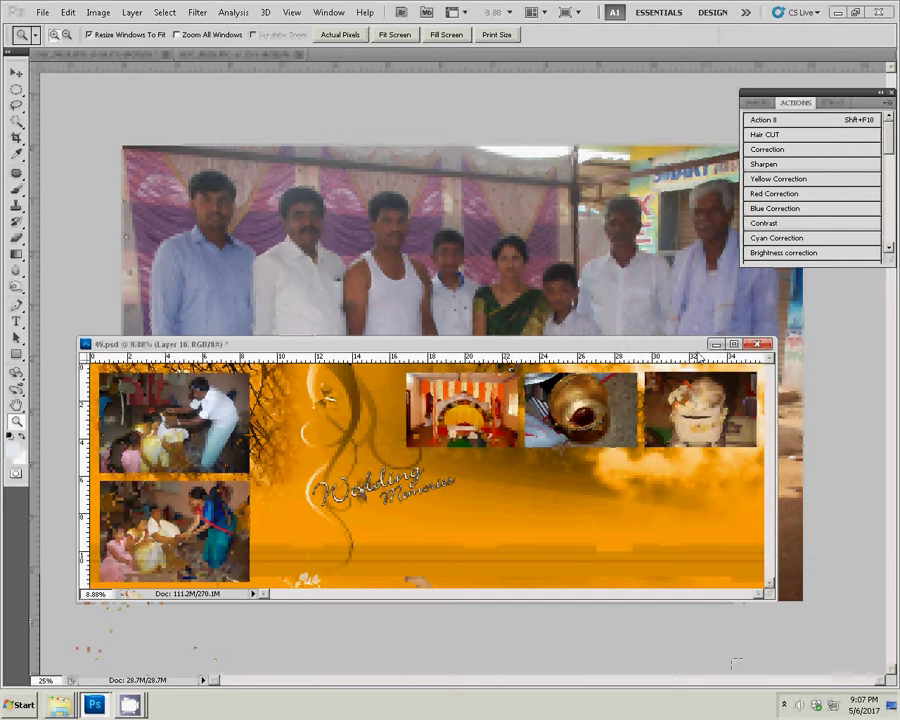
click(42, 12)
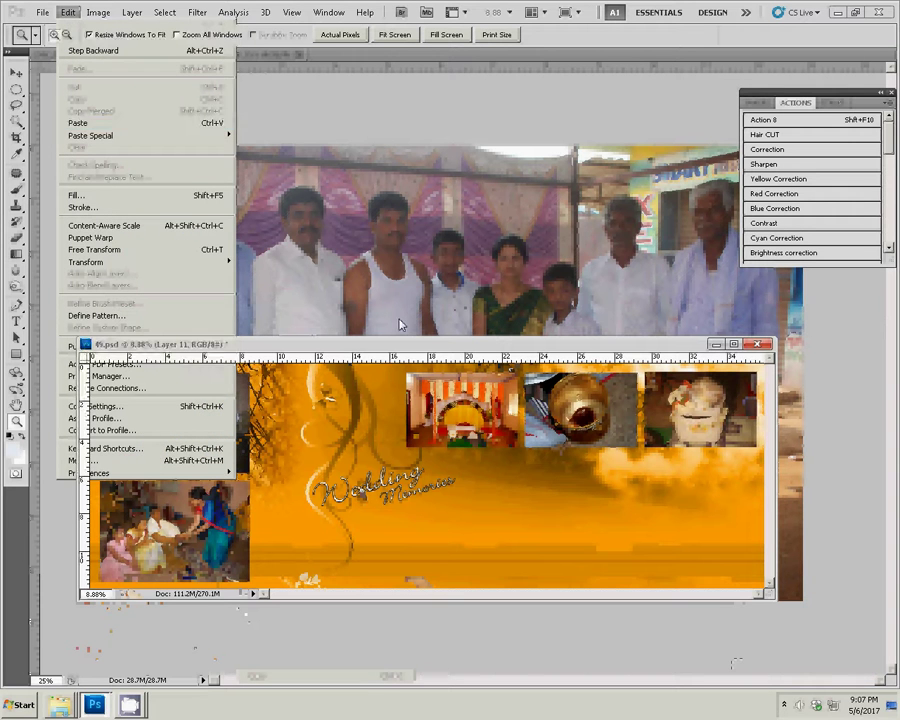
click(219, 123)
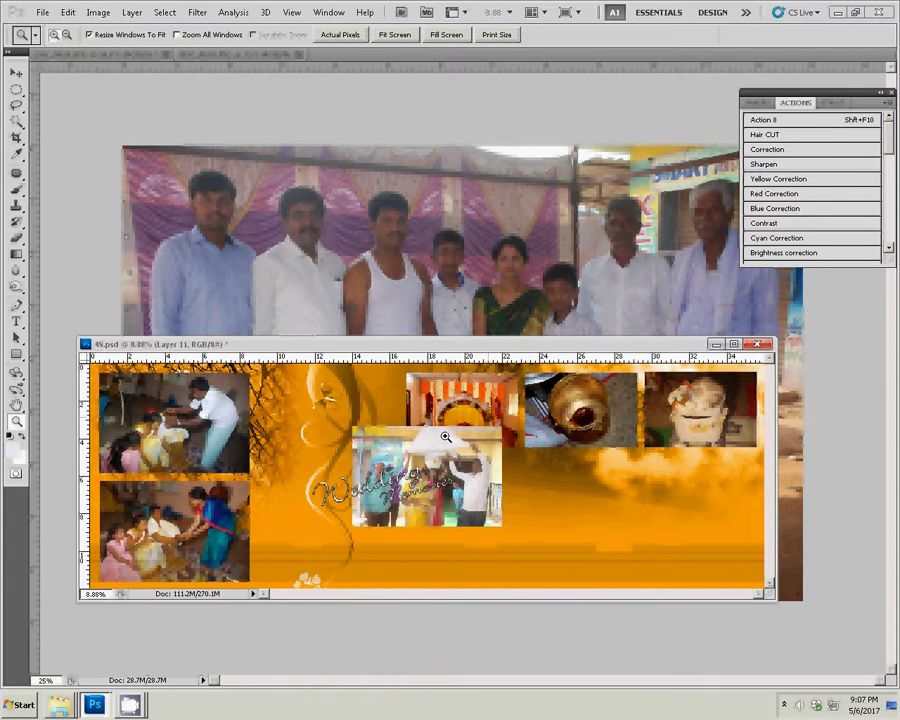
key(v)
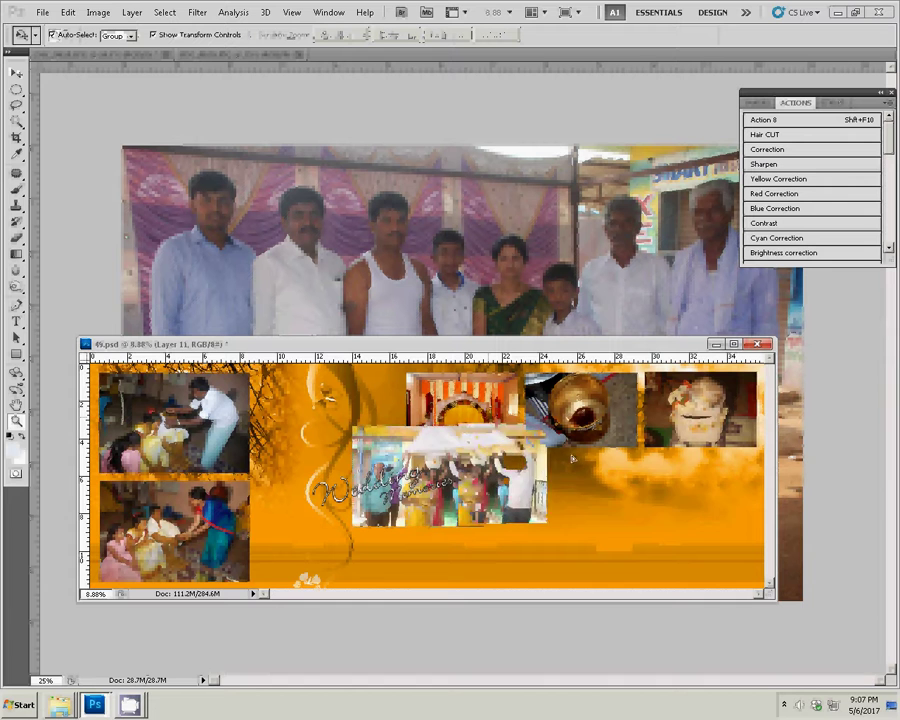
mouse_move(468, 457)
mouse_down()
mouse_move(641, 497)
mouse_move(720, 497)
mouse_up()
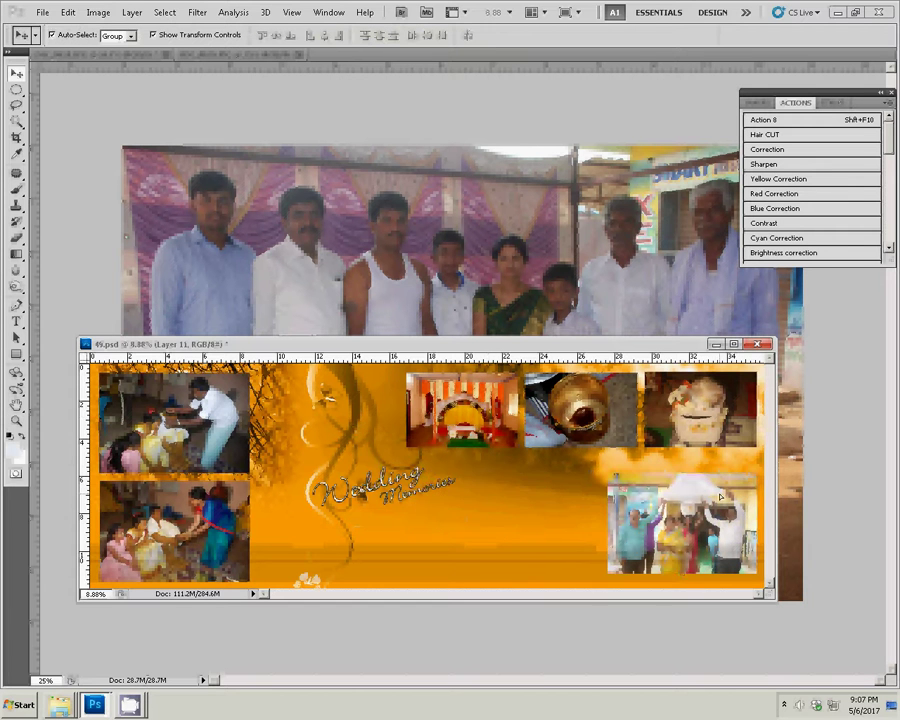
Bring the DSC_0620 group photo forward and bring up its Image Size settings
click(396, 214)
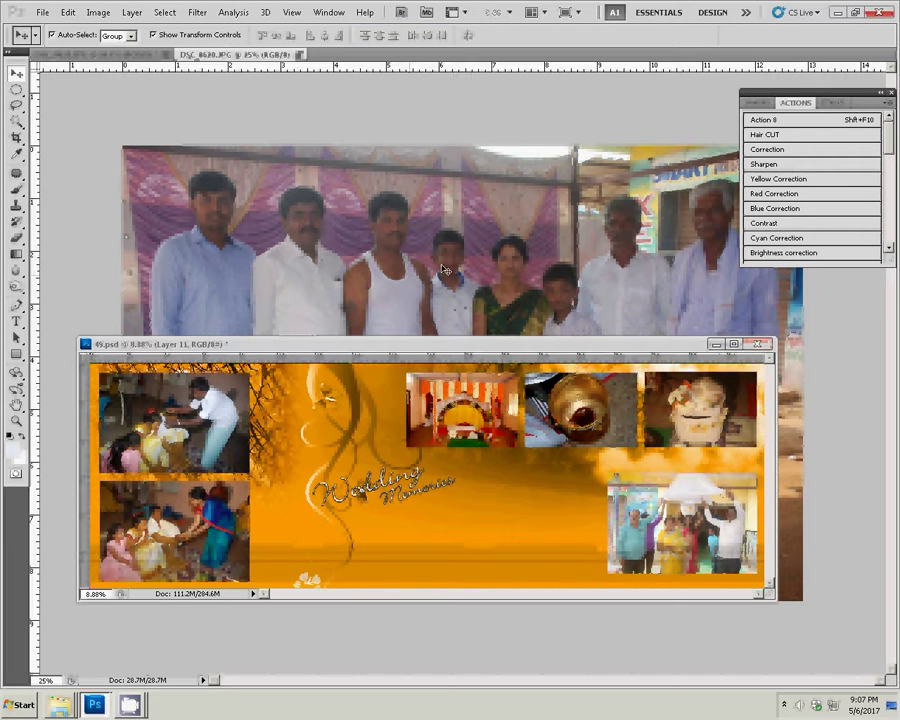
click(786, 150)
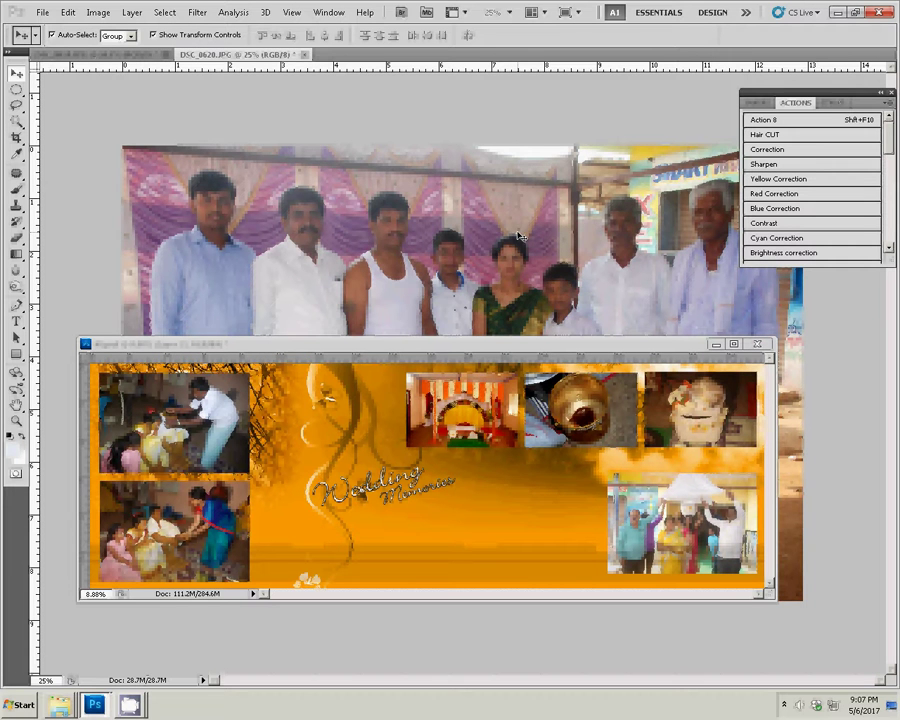
key(ctrl+alt+i)
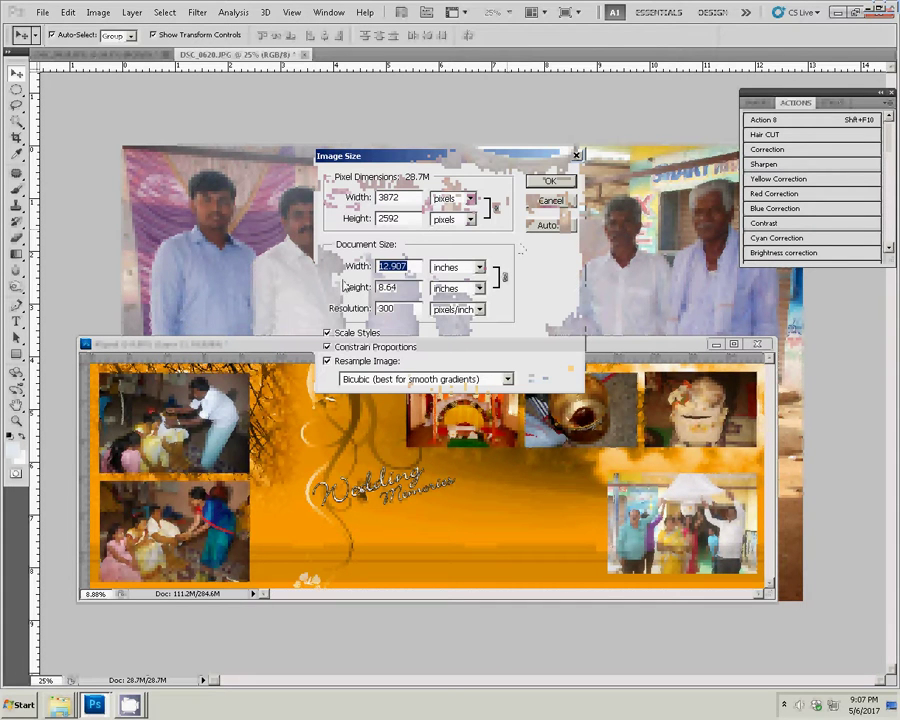
Set DSC_0620's width to 8 inches, then close the file without saving
text(8)
click(549, 181)
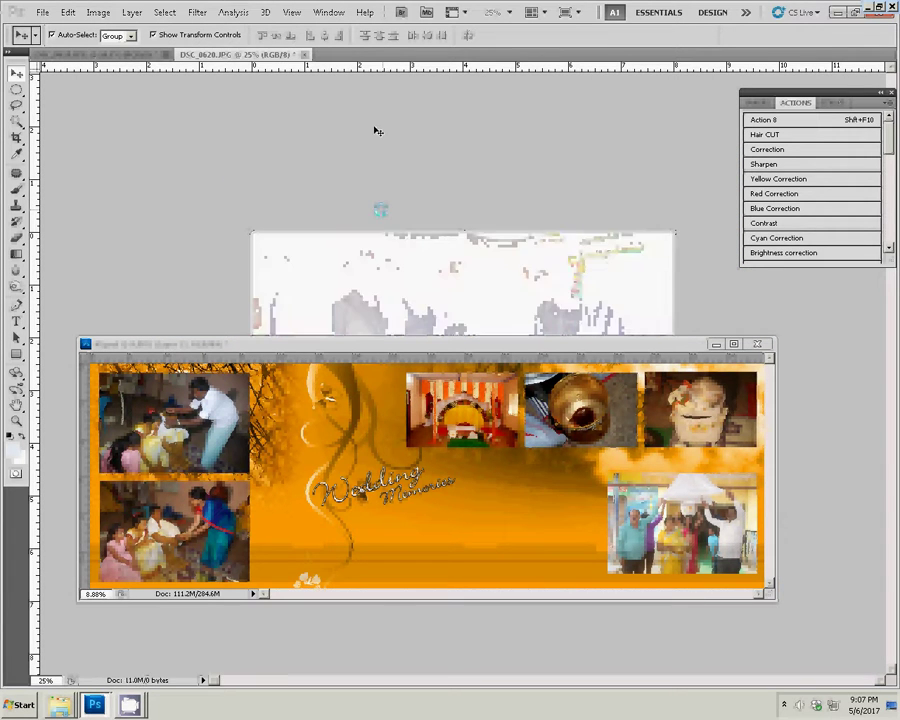
click(304, 54)
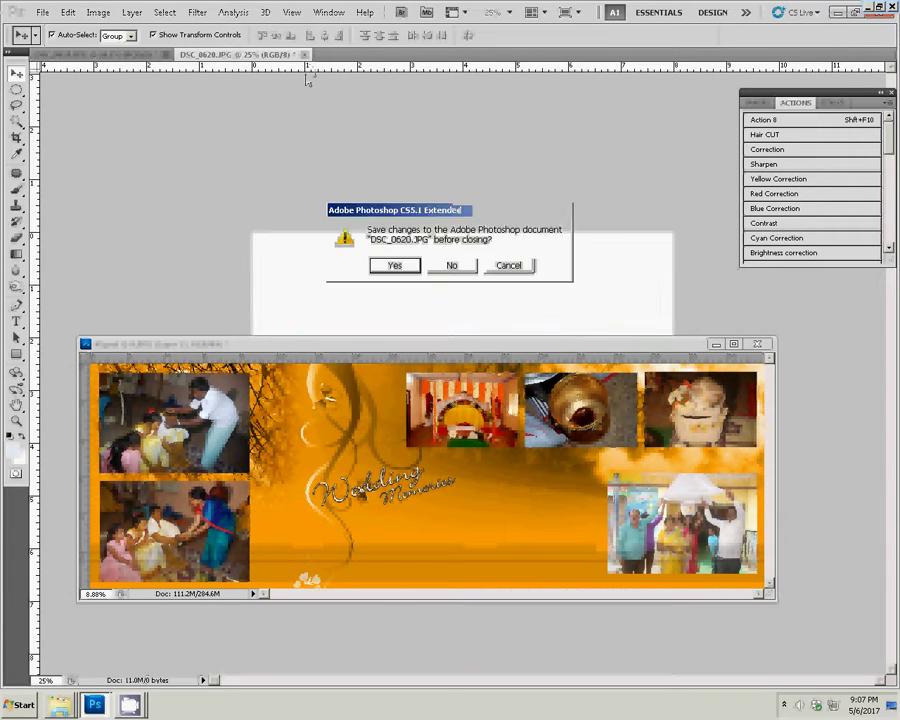
click(452, 265)
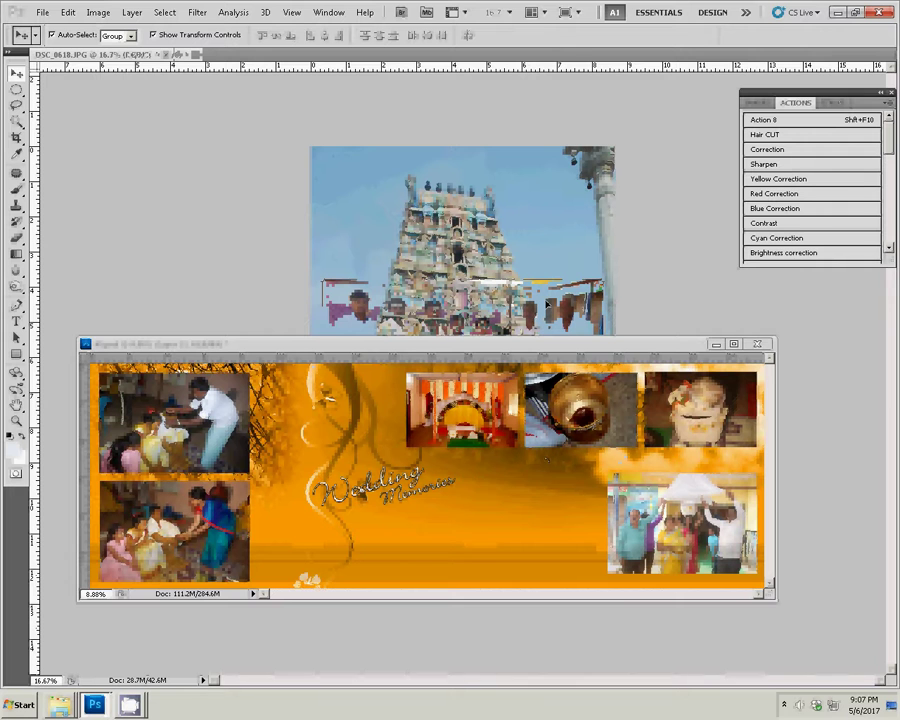
Paste the group photo into 49.psd and position it in the spread's lower middle
click(520, 483)
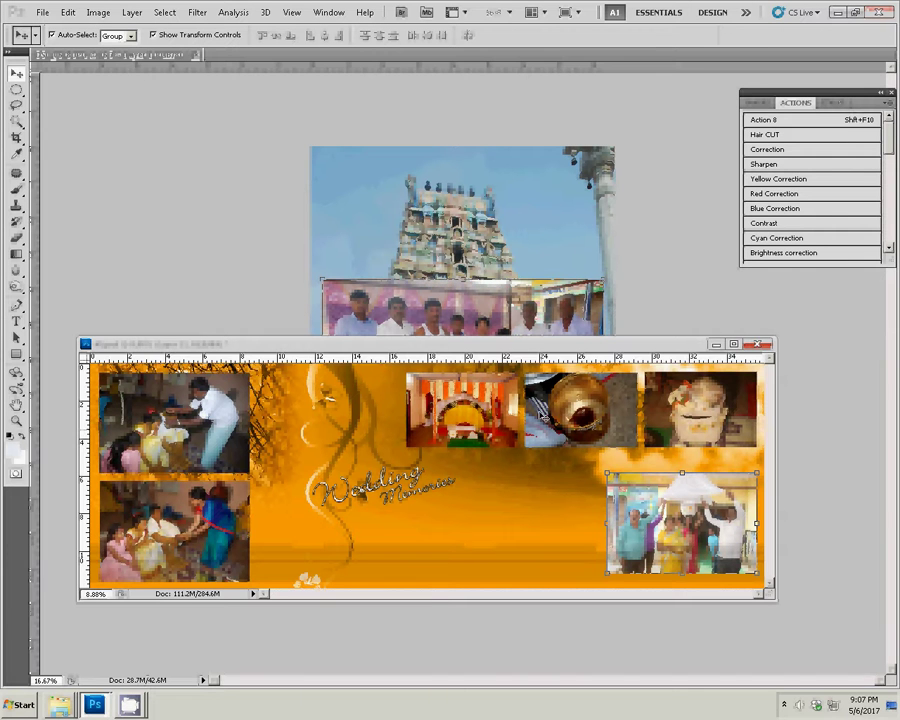
key(ctrl+v)
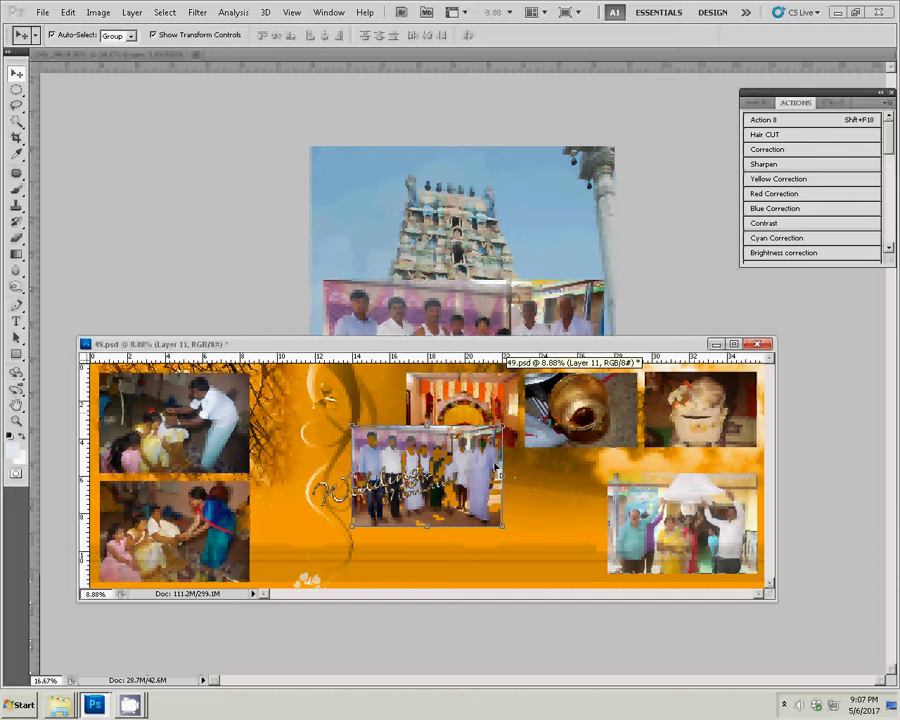
drag(476, 447, 574, 495)
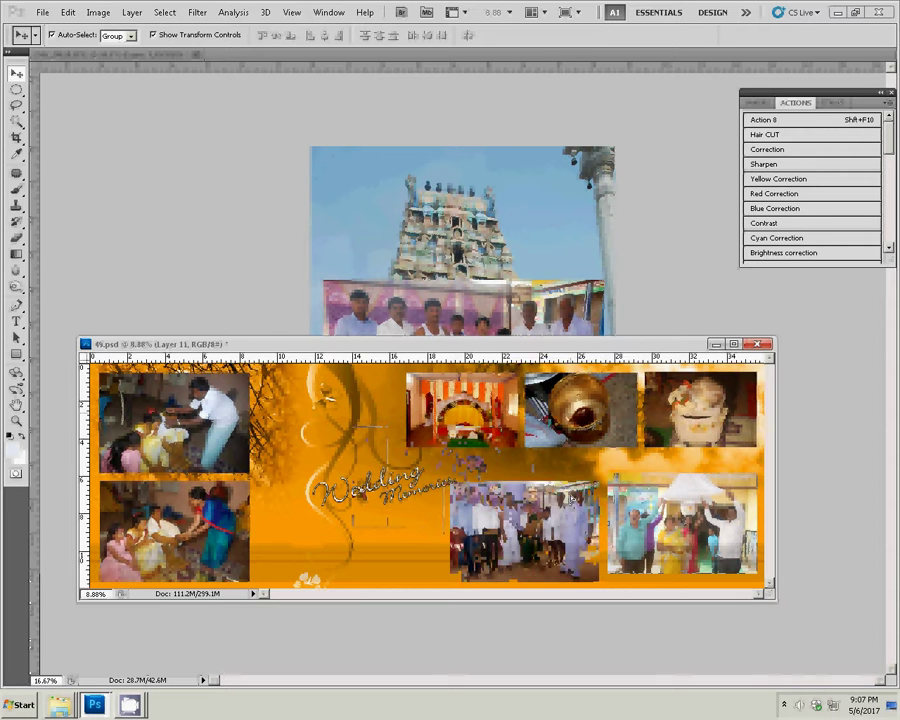
drag(469, 463, 450, 466)
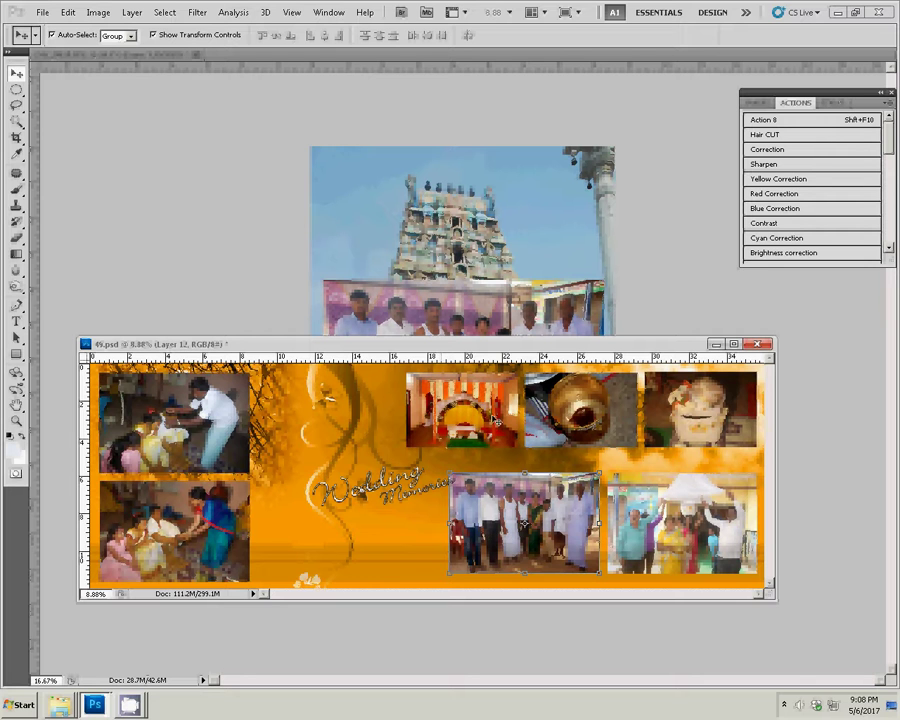
key(F9)
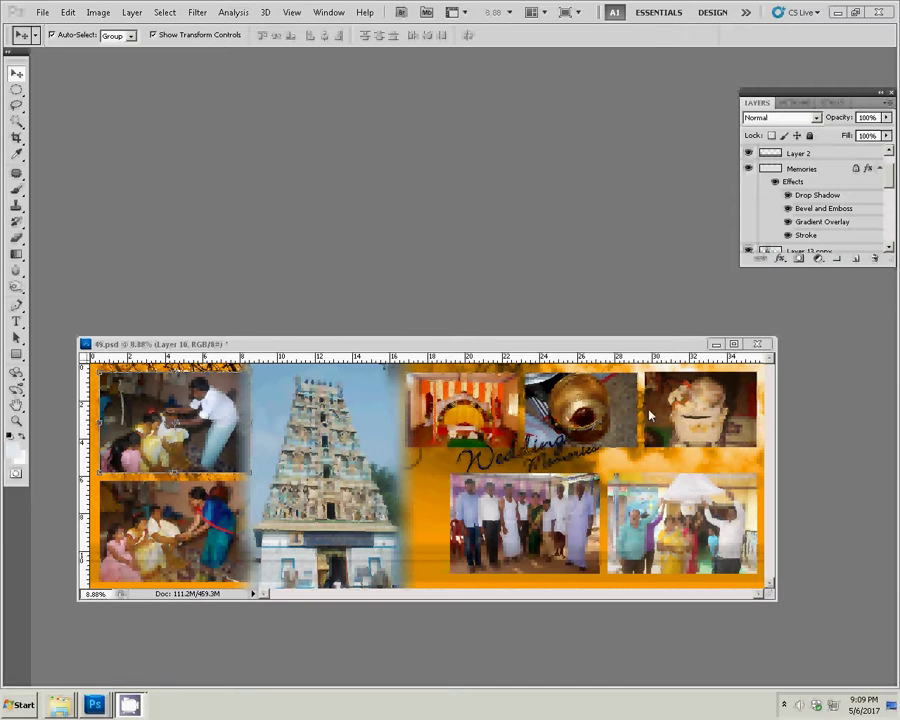
Give the lower-right canopy photo a 22 px bright magenta stroke border
click(700, 537)
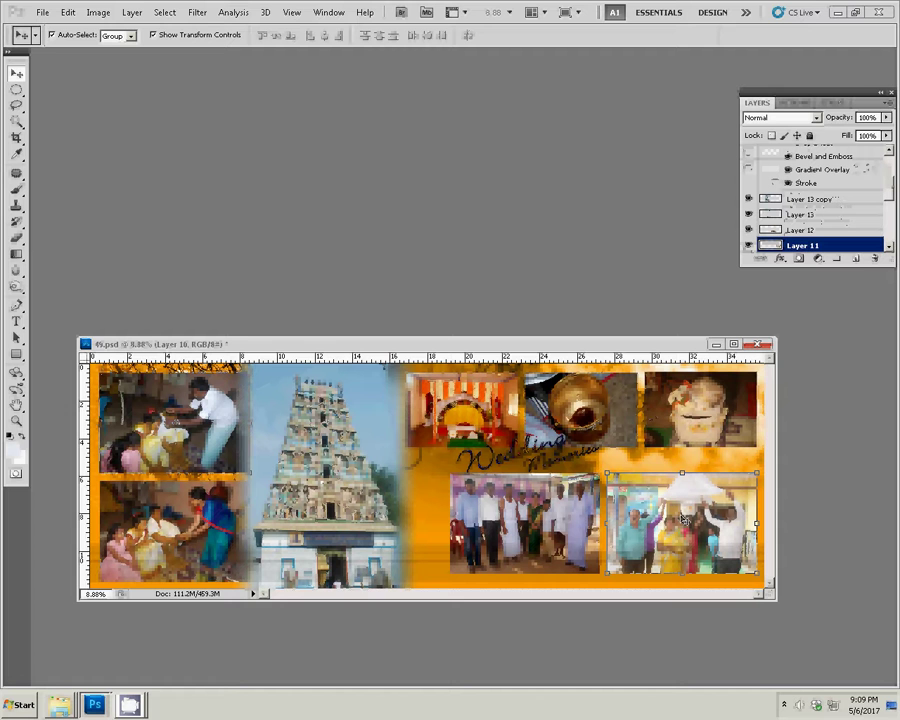
click(781, 259)
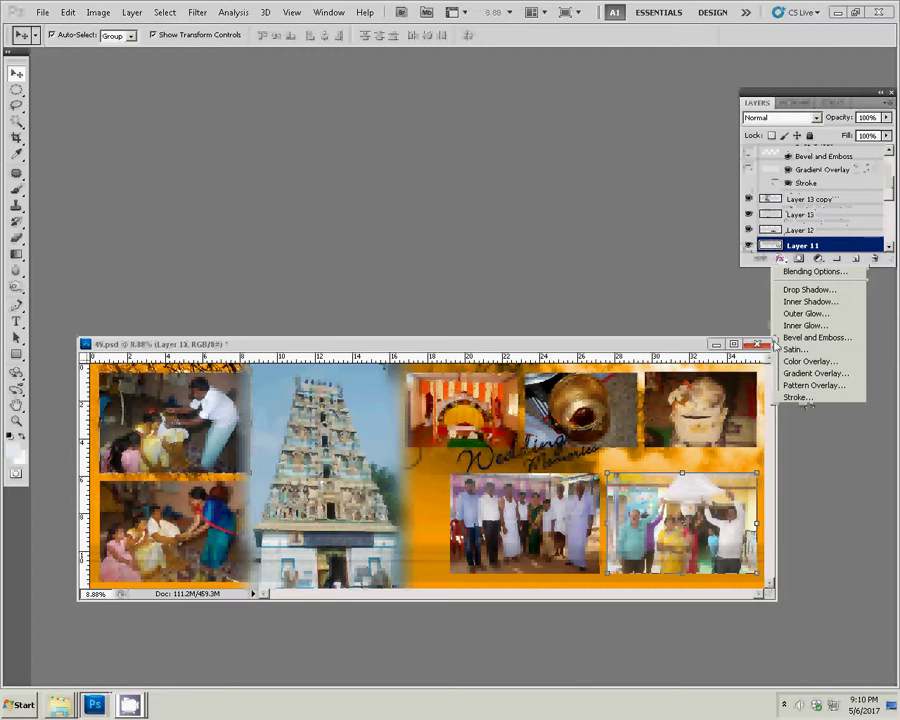
click(798, 397)
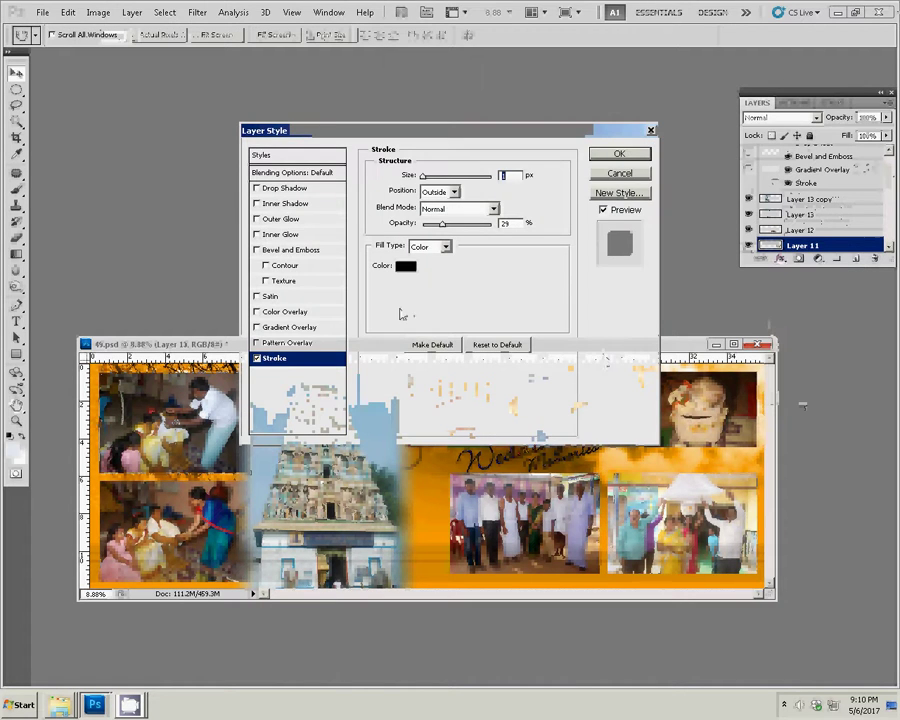
click(405, 266)
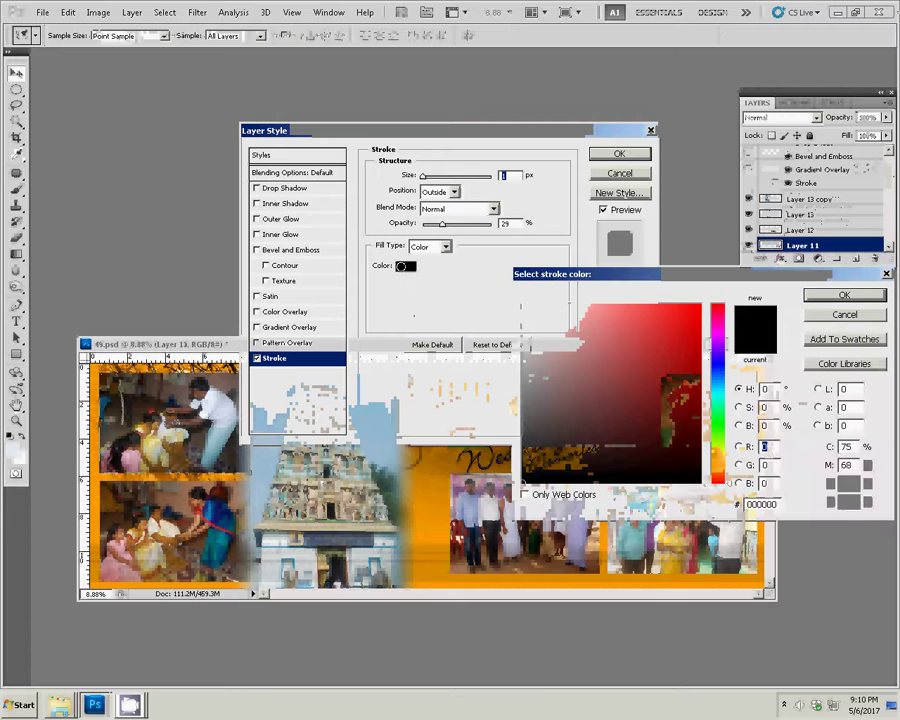
drag(717, 342, 717, 330)
click(700, 305)
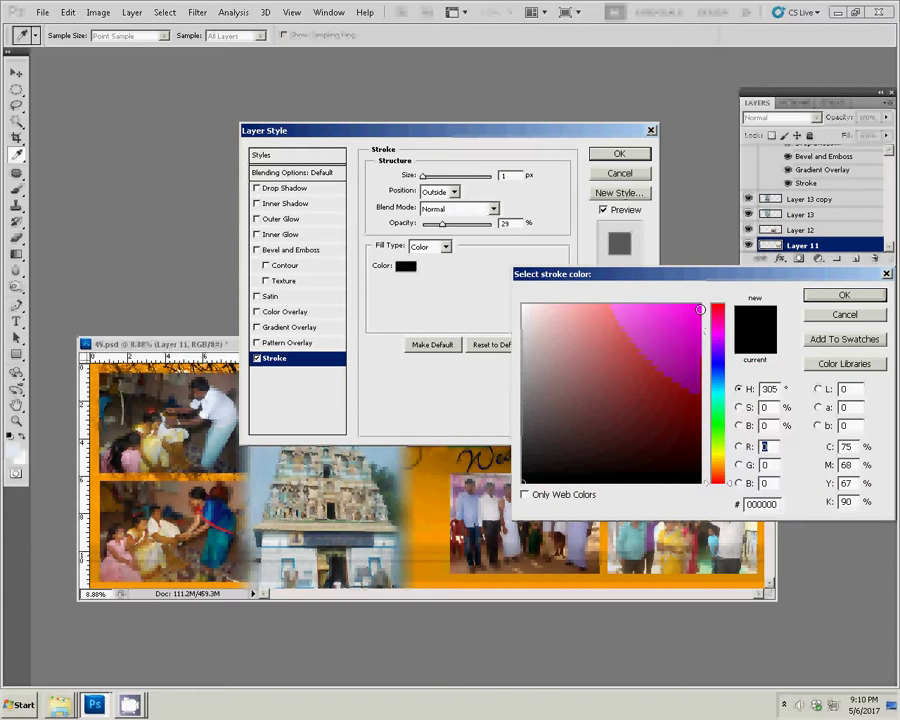
click(808, 296)
text(22)
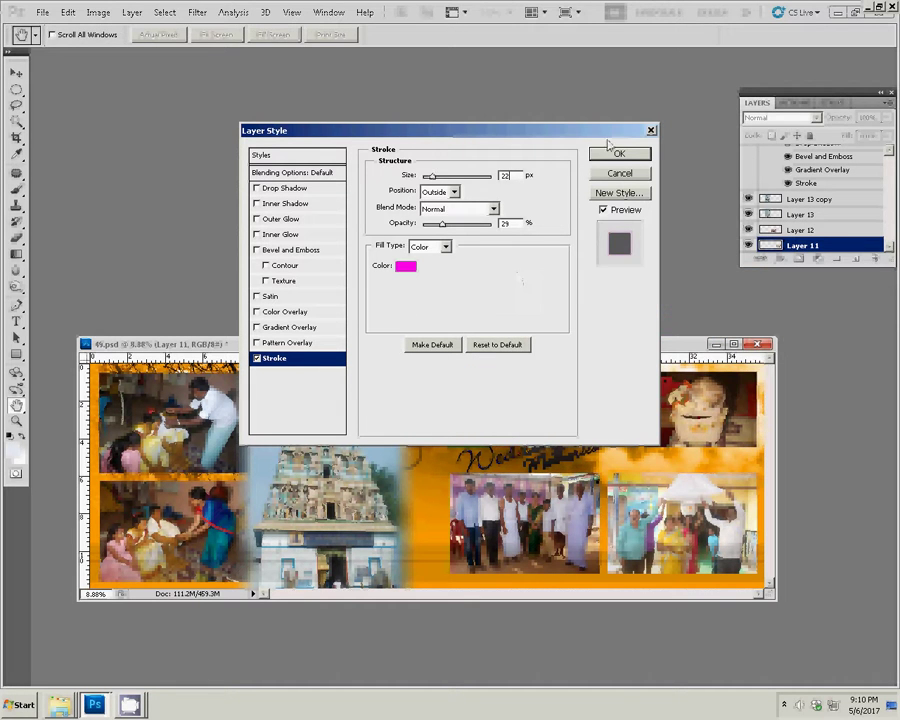
click(615, 153)
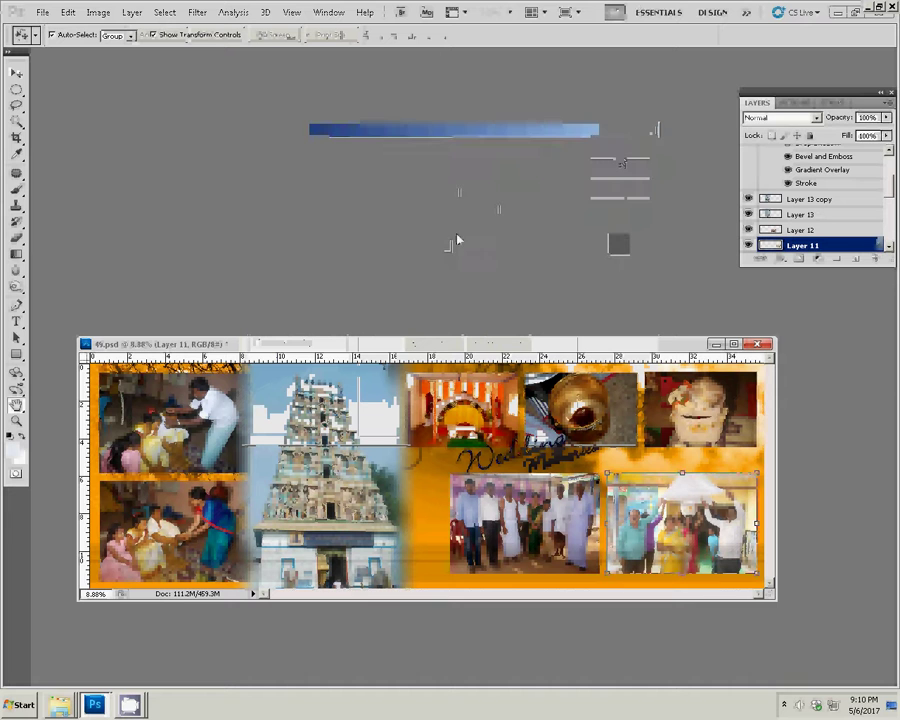
Raise the magenta stroke's opacity to 100% and bring up the layer's options
click(780, 259)
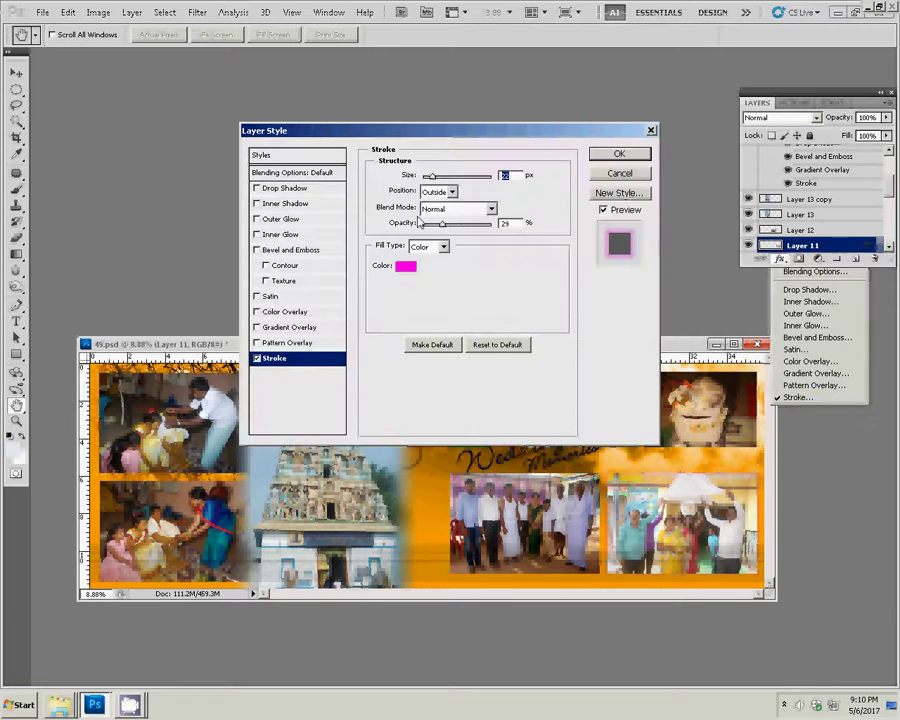
drag(480, 233, 500, 234)
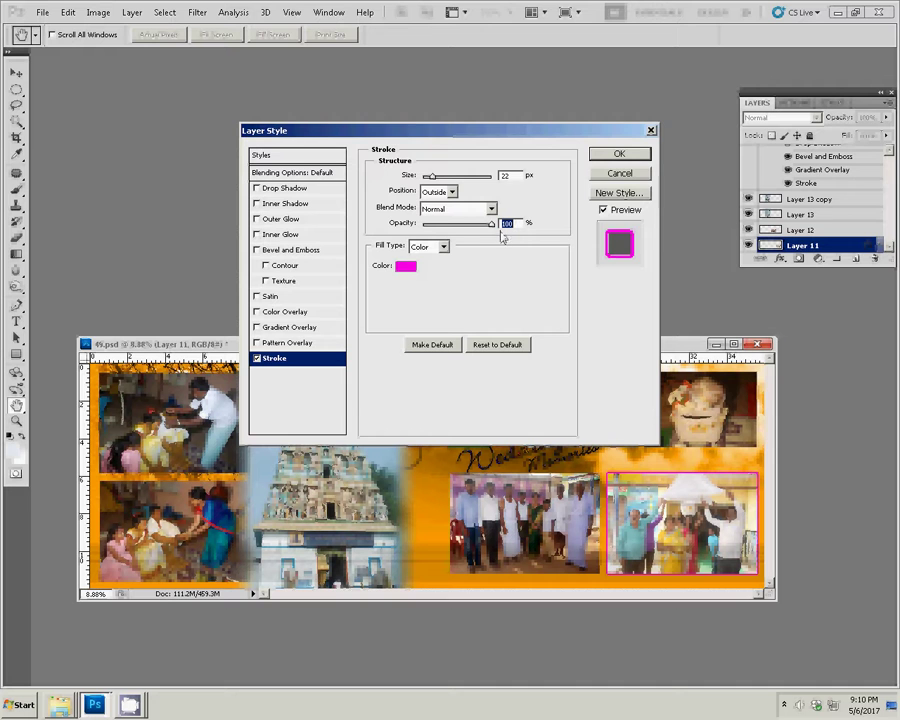
click(617, 155)
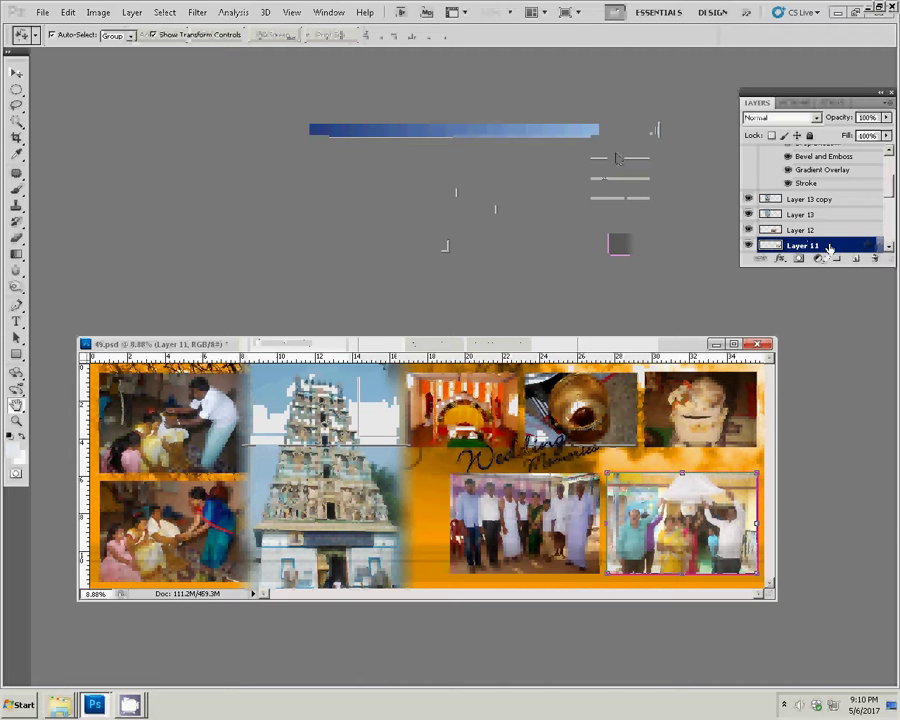
right_click(826, 247)
Paste the magenta stroke border onto the top-right photo's Layer 6
click(829, 451)
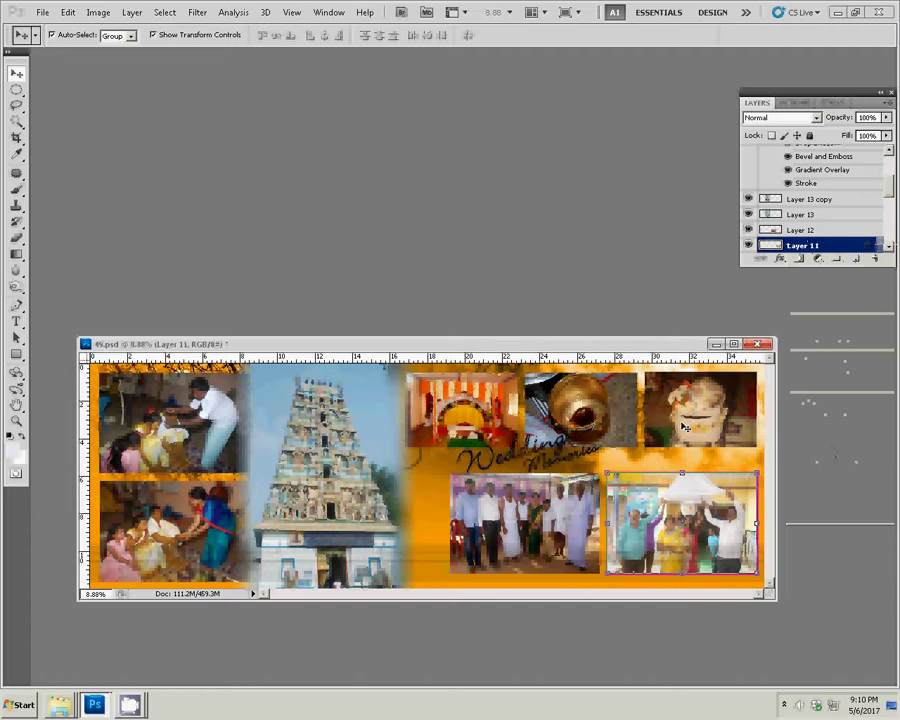
key(alt+bracketleft)
key(alt+bracketleft)
key(alt+bracketleft)
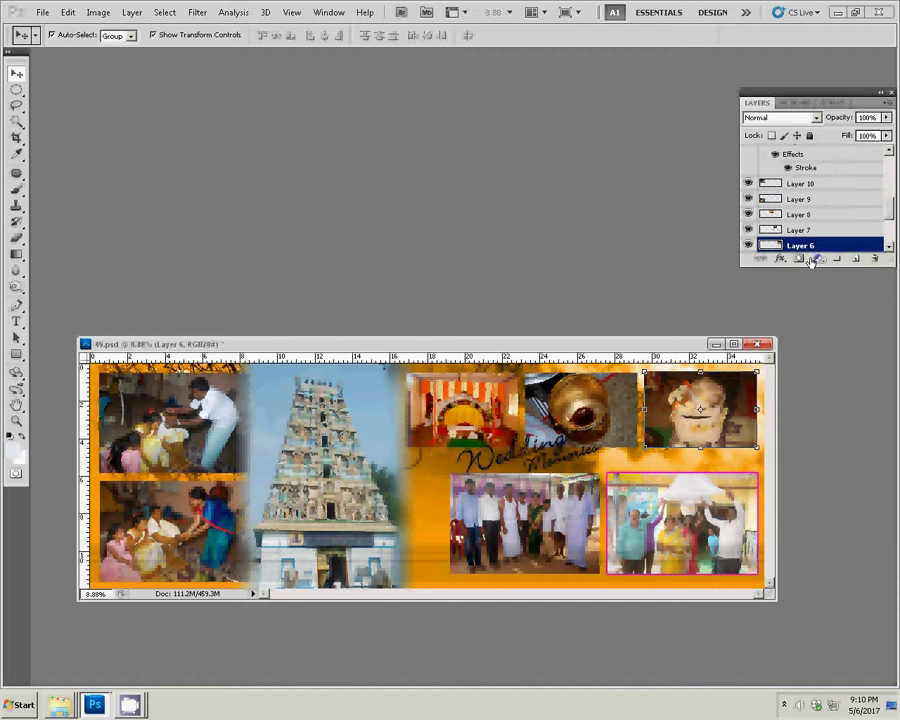
key(ctrl+v)
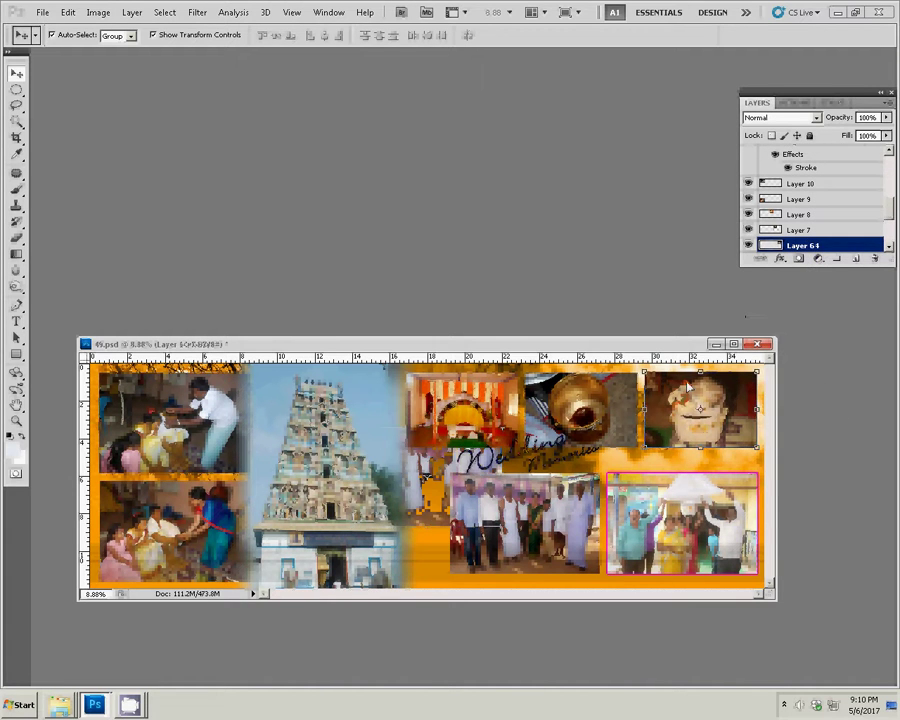
right_click(789, 247)
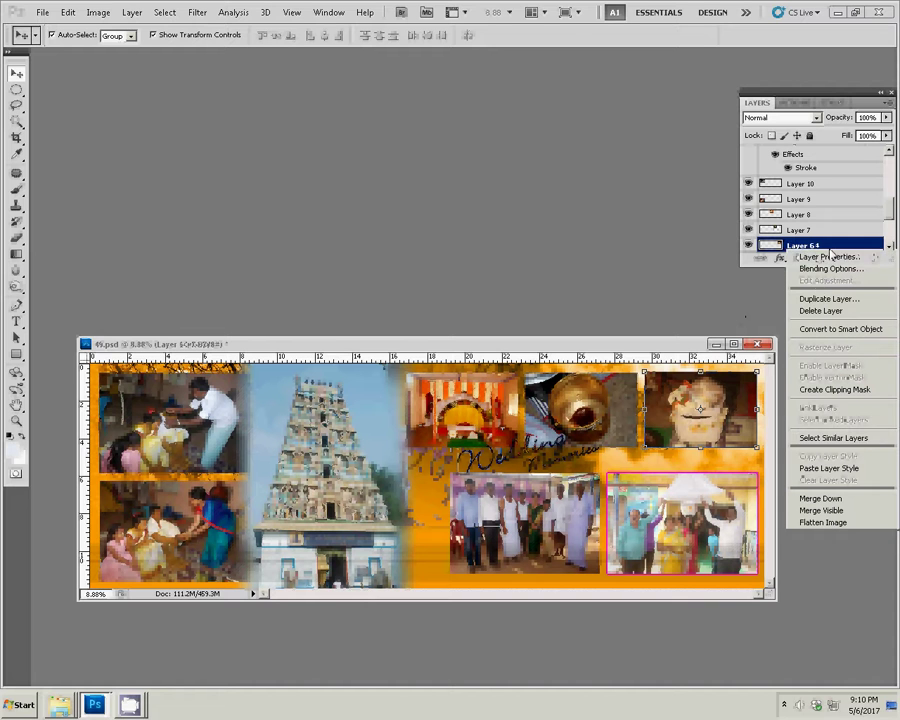
click(829, 468)
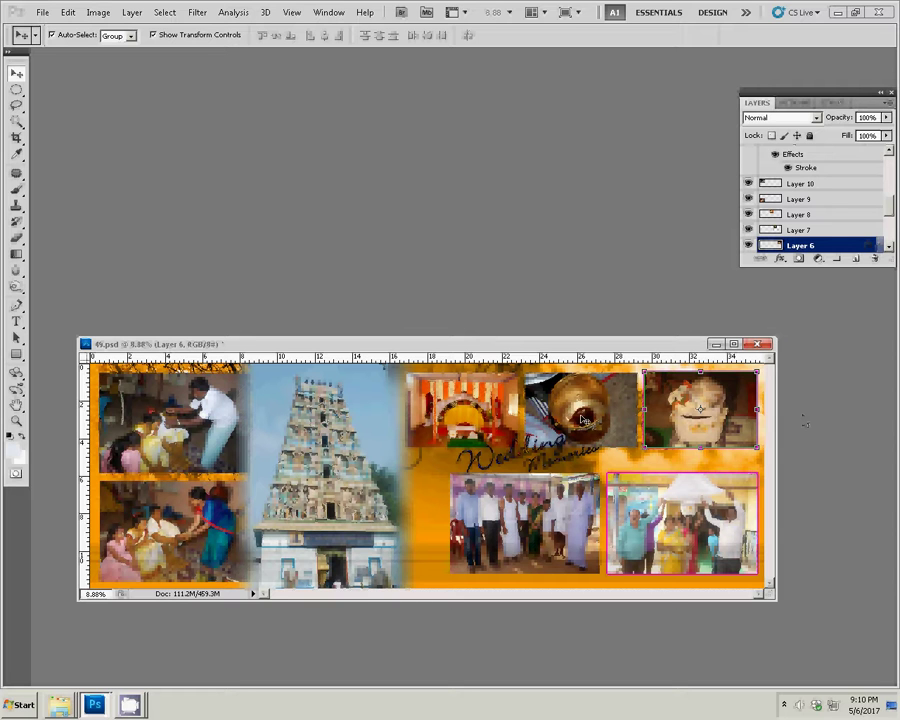
click(586, 417)
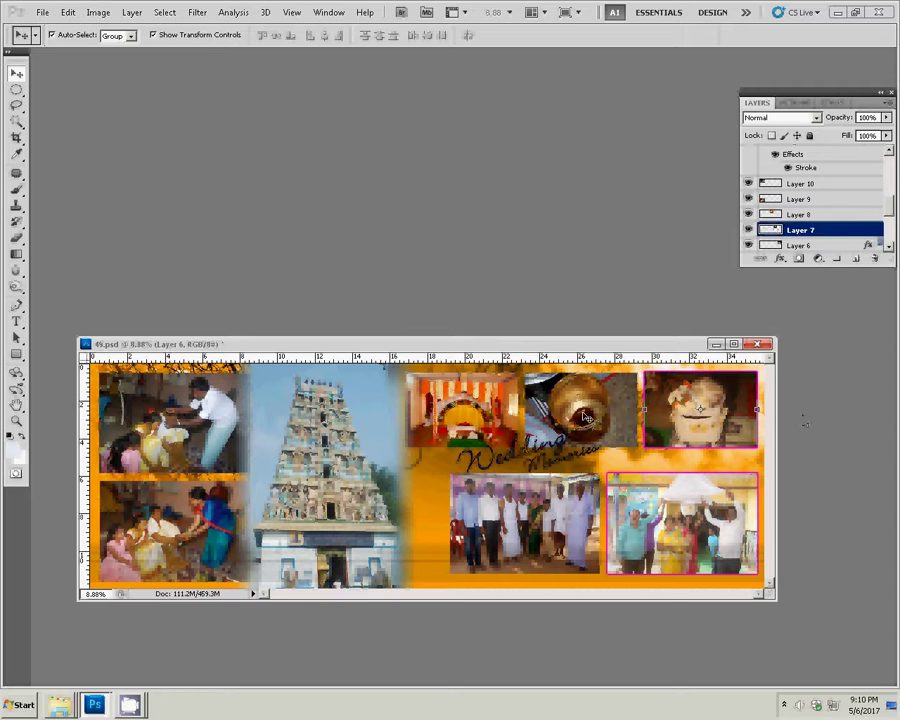
Paste the magenta border onto the gold pot (Layer 7) and lower group (Layer 12) photos
right_click(825, 236)
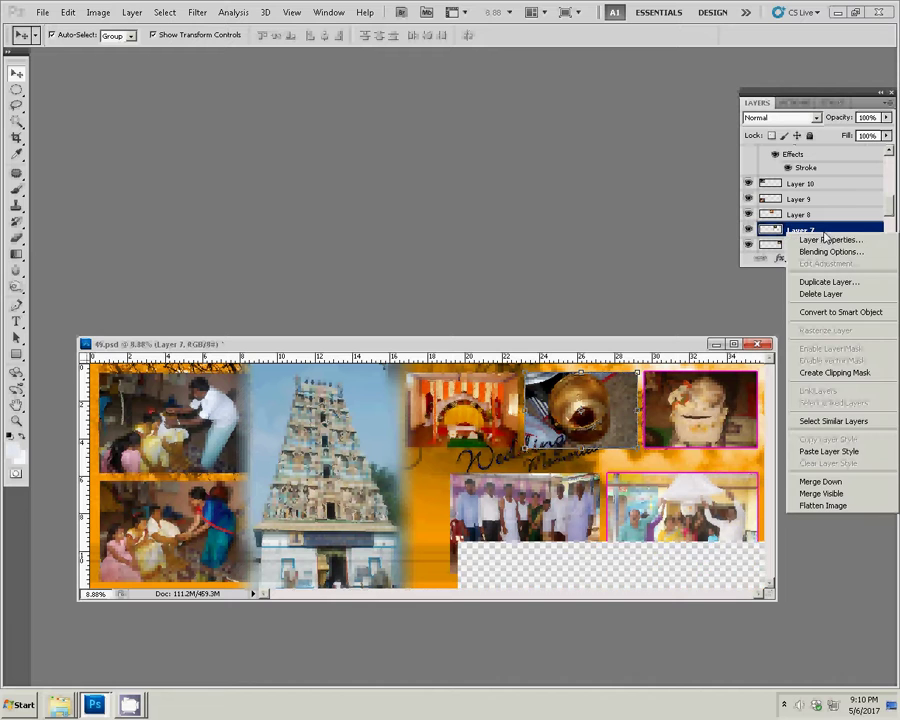
click(838, 451)
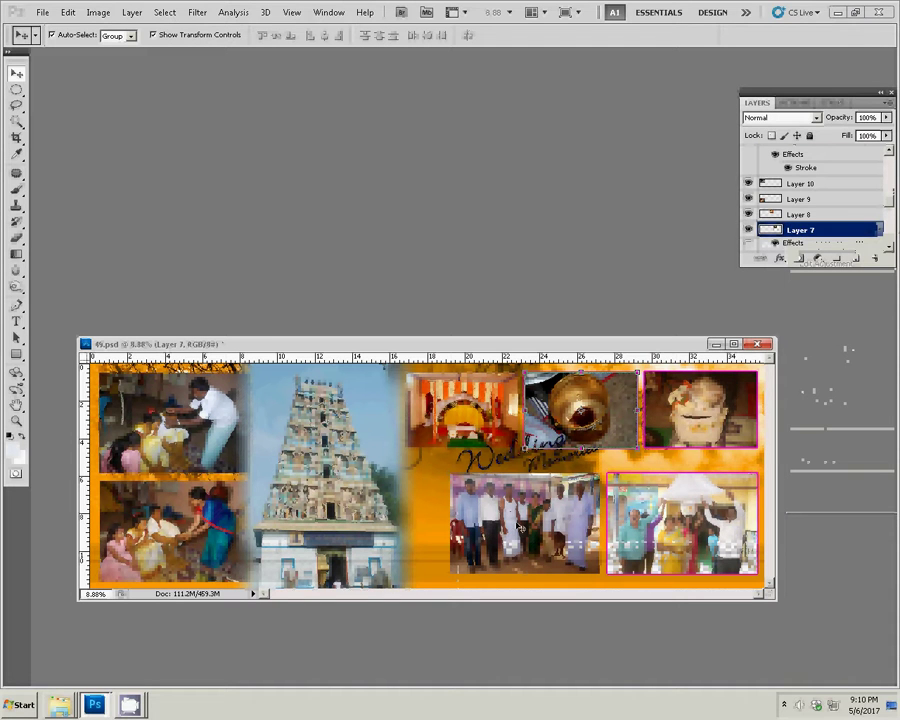
right_click(838, 156)
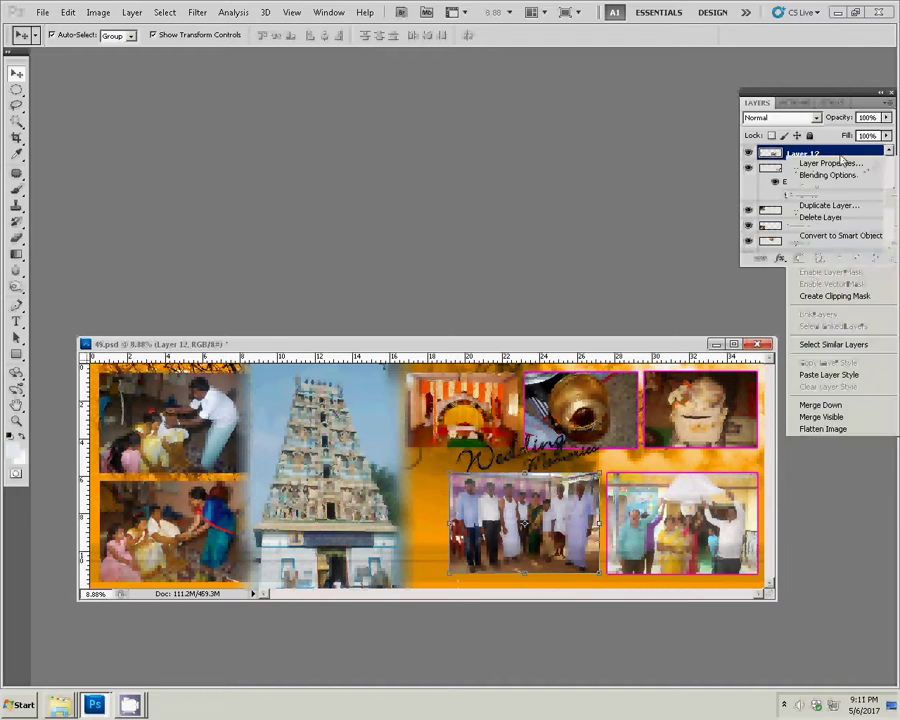
click(829, 374)
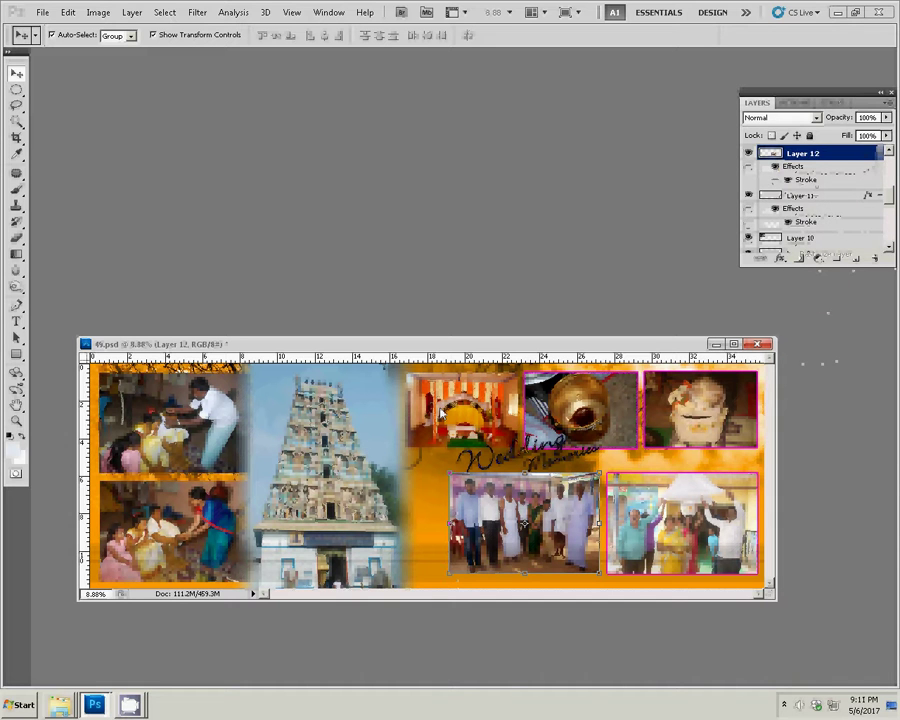
Paste the magenta border onto the ceremony (Layer 8) and top-left (Layer 10) photos
scroll(873, 187, down, 2)
click(828, 246)
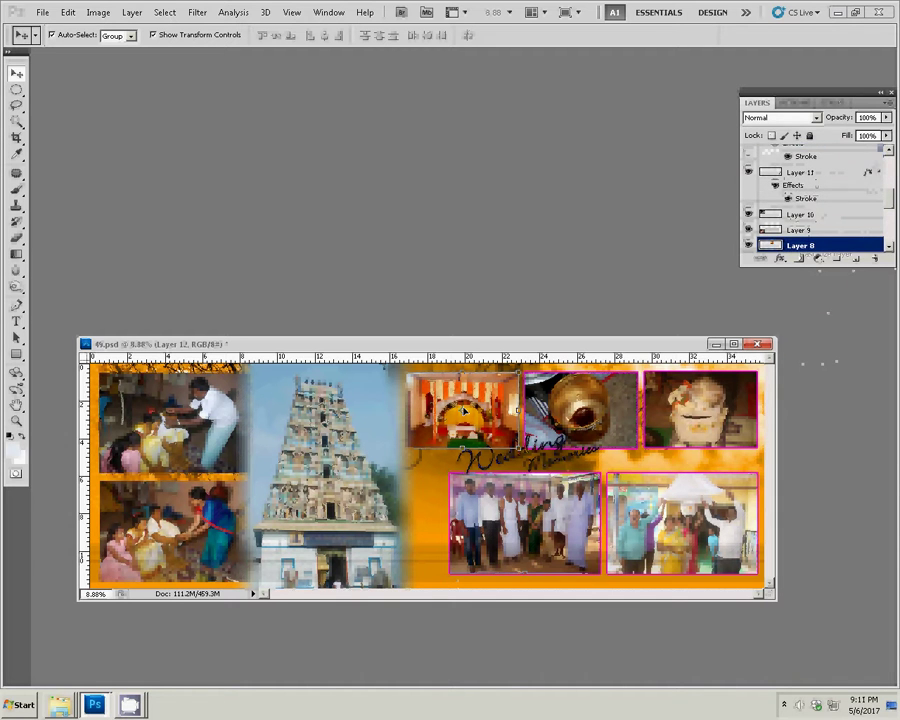
right_click(829, 246)
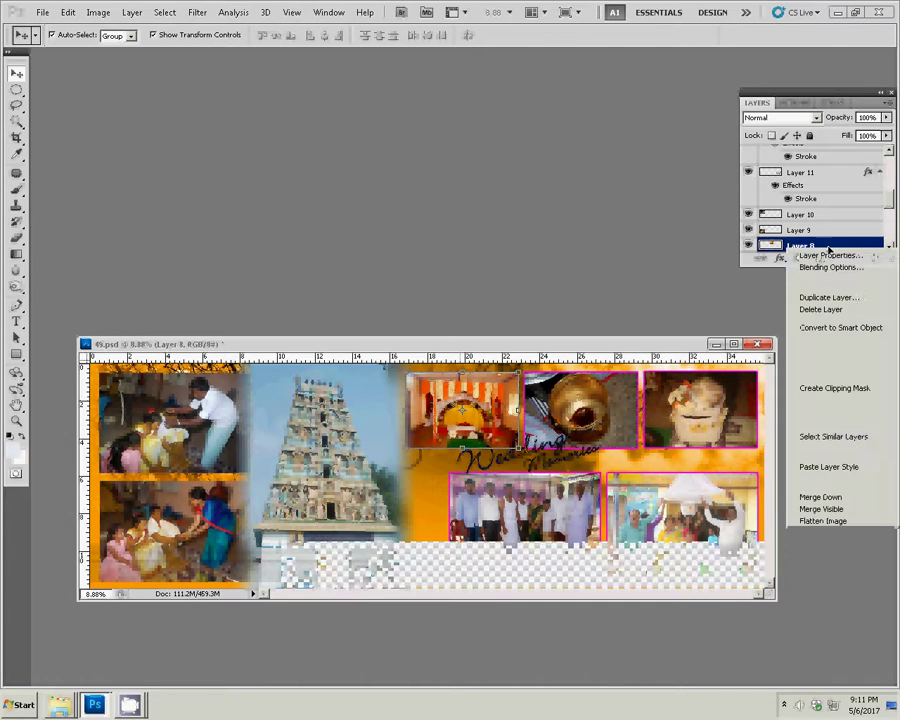
click(810, 467)
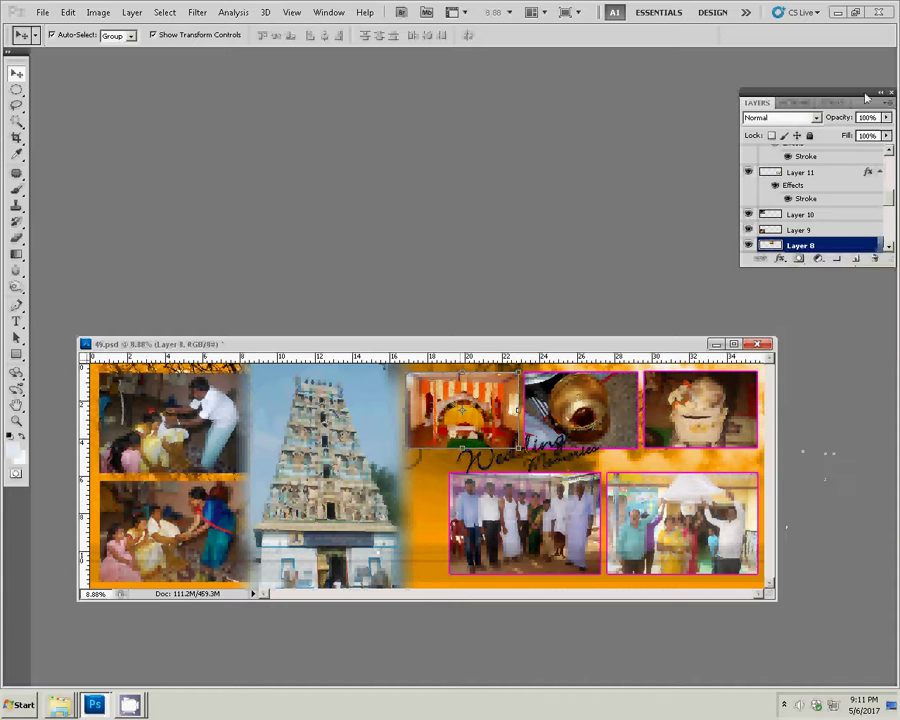
click(826, 215)
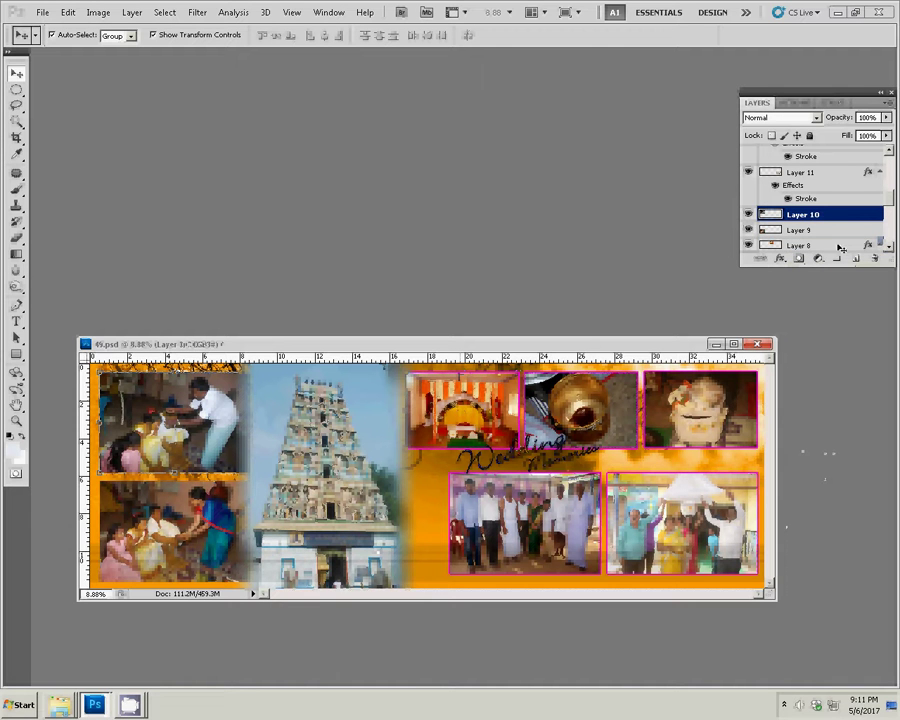
right_click(830, 215)
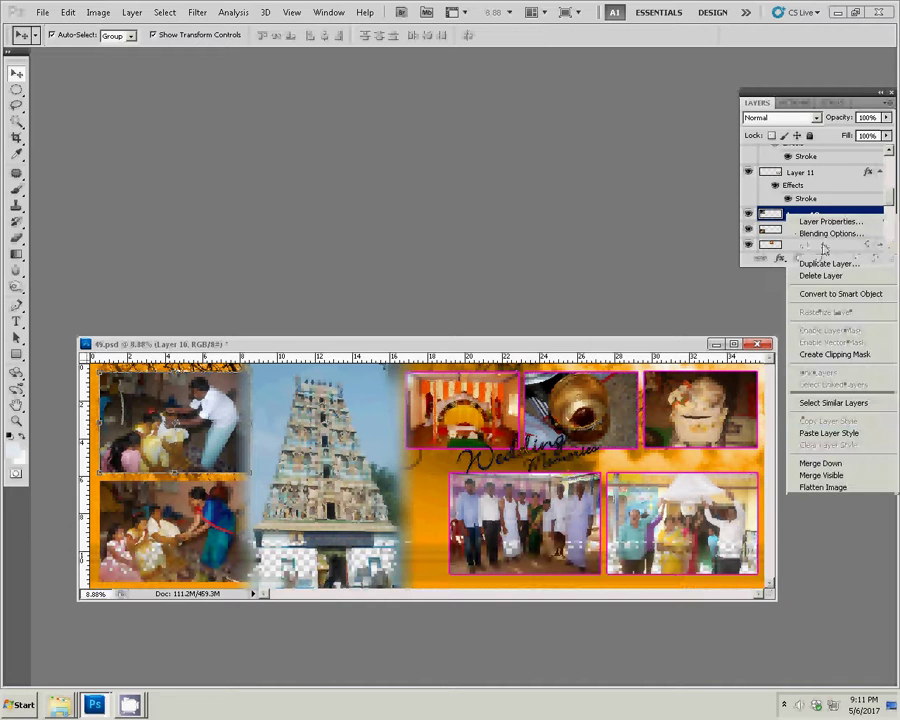
click(837, 441)
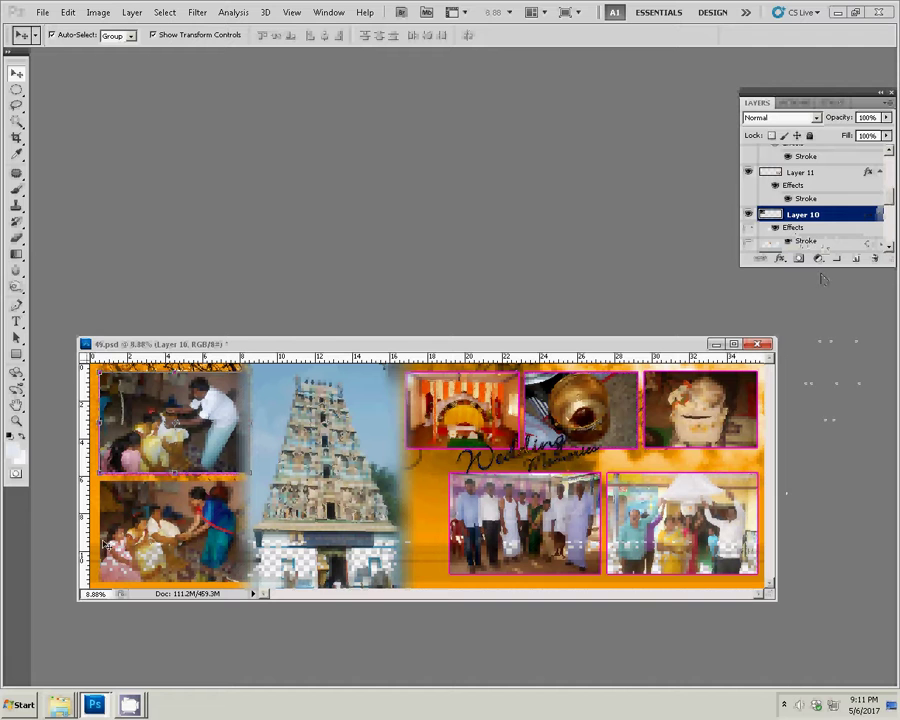
Paste the magenta border onto the bottom-left photo's Layer 9 and check it
key(alt+bracketleft)
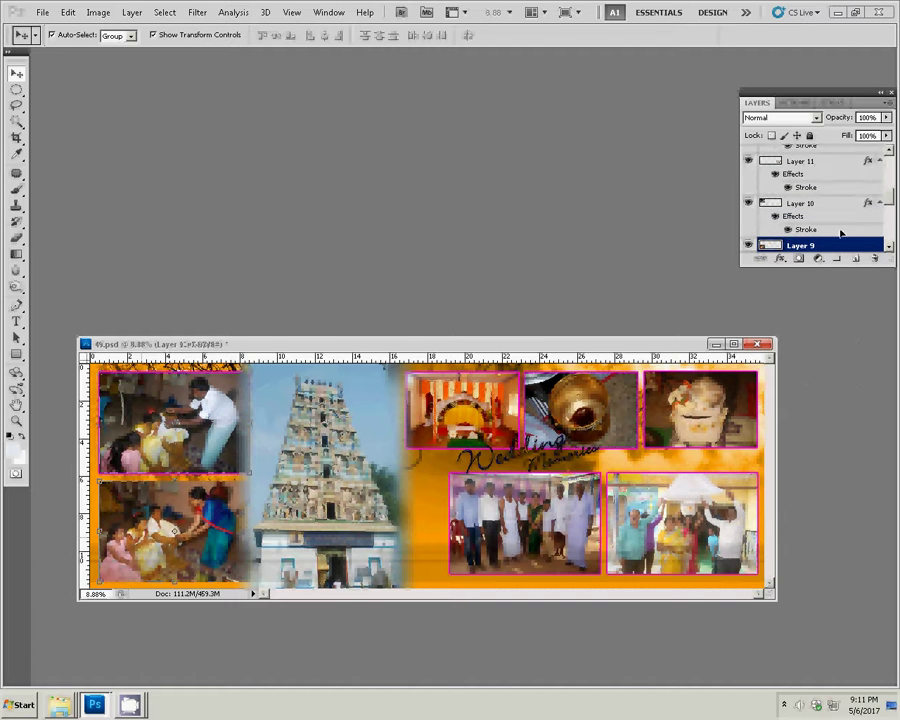
right_click(828, 245)
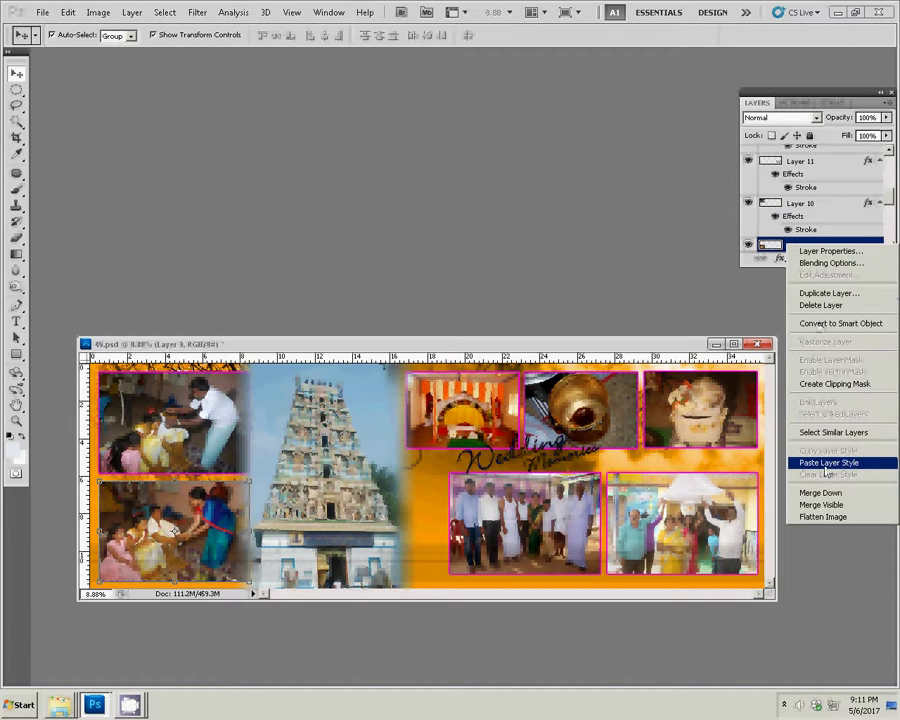
click(837, 462)
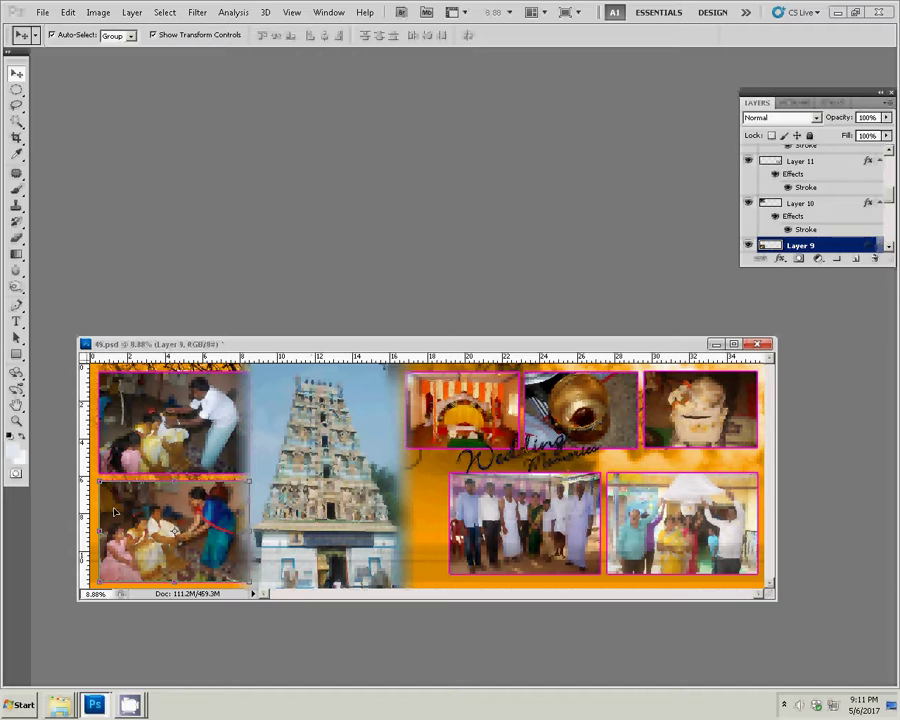
key(alt+bracketright)
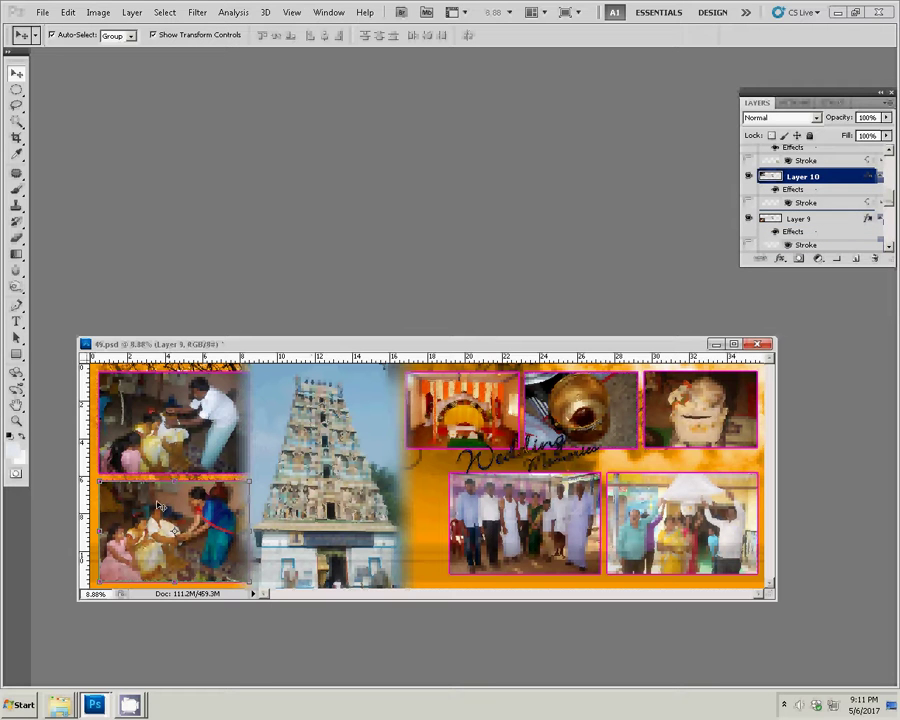
key(alt+bracketleft)
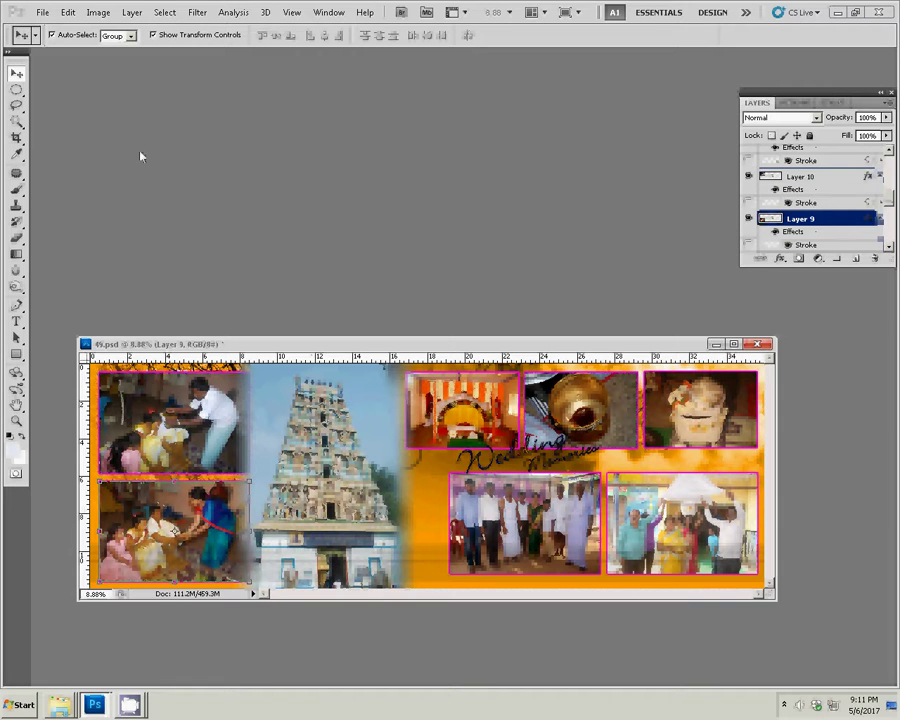
Save the spread as 50 in PSD format with maximum compatibility
click(43, 12)
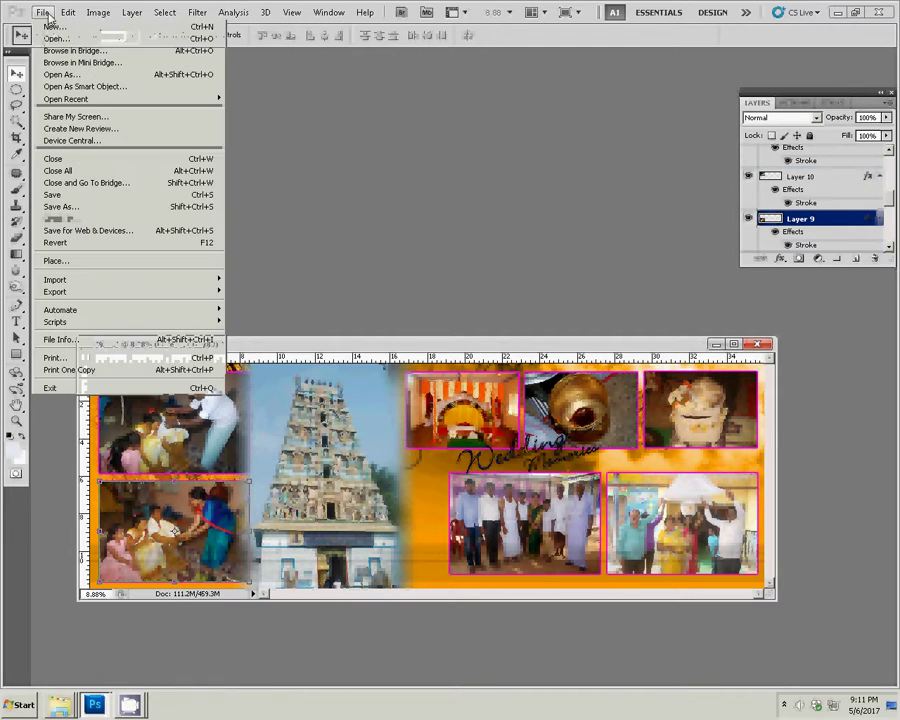
click(72, 207)
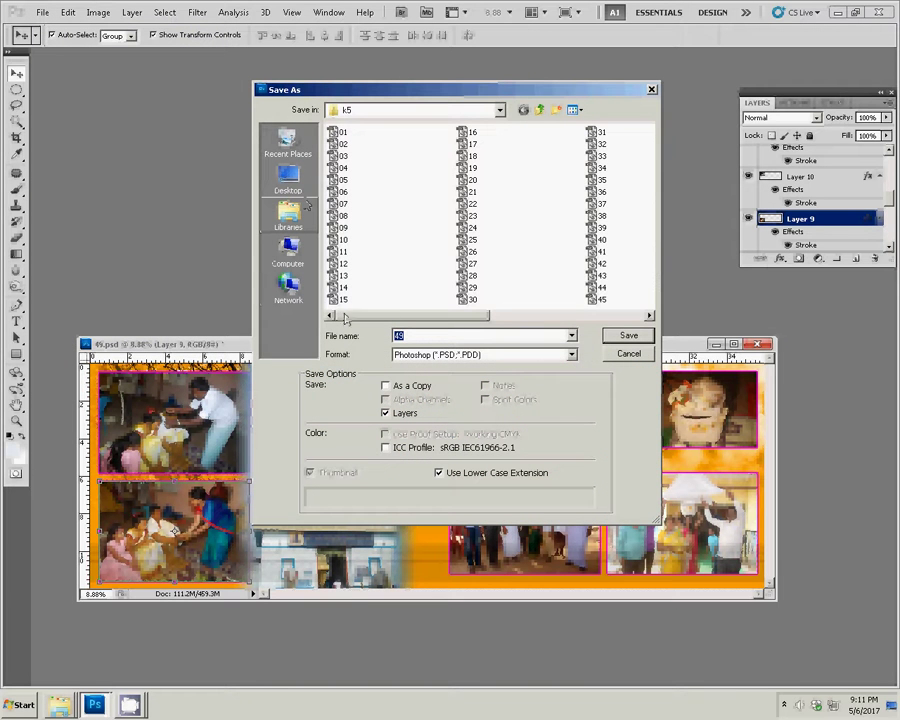
click(561, 316)
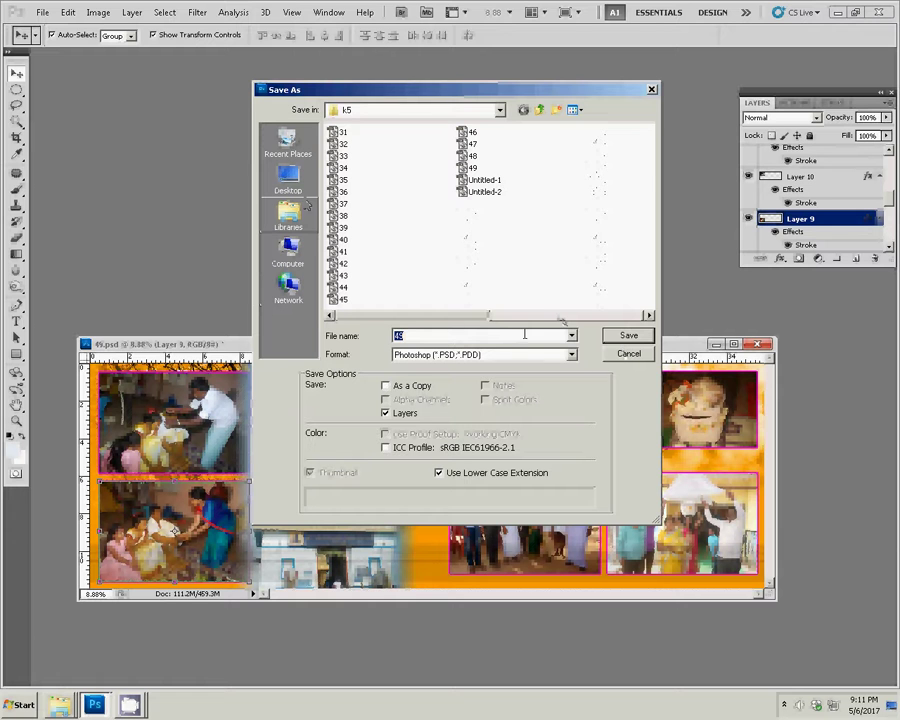
text(50)
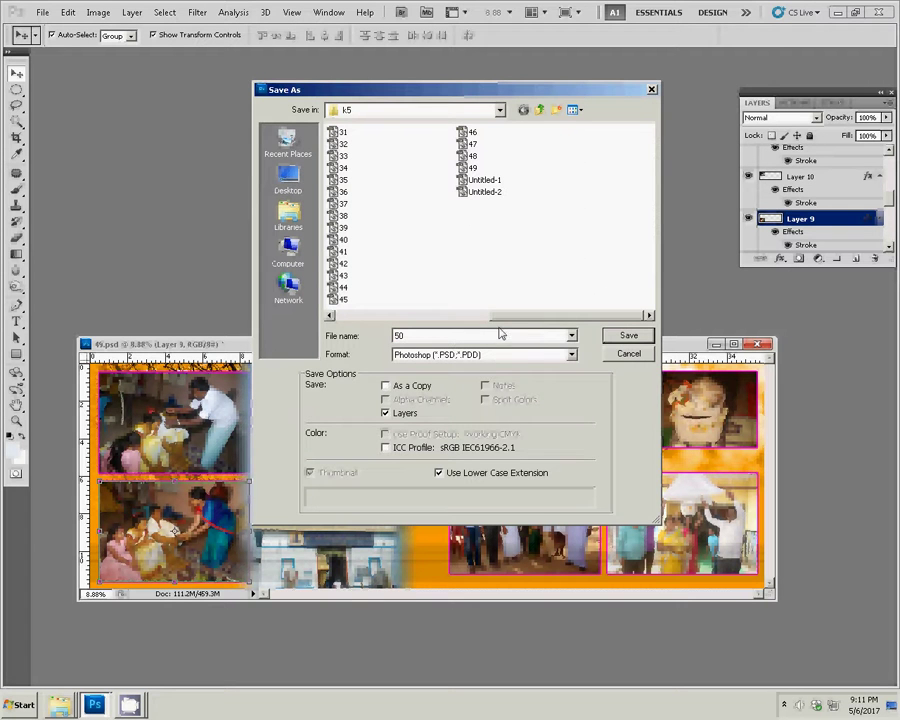
click(628, 336)
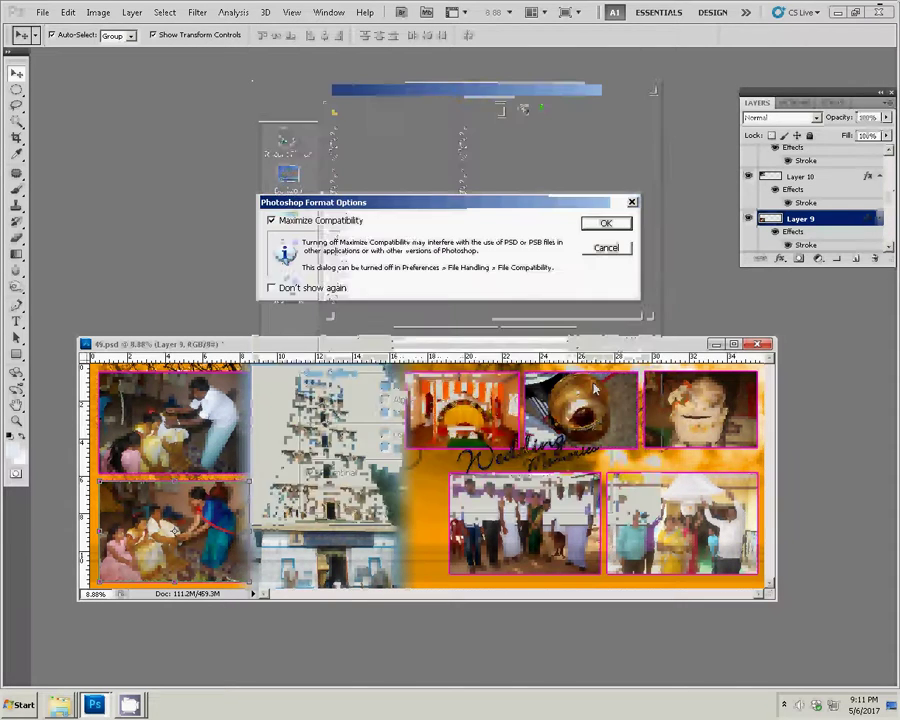
click(607, 224)
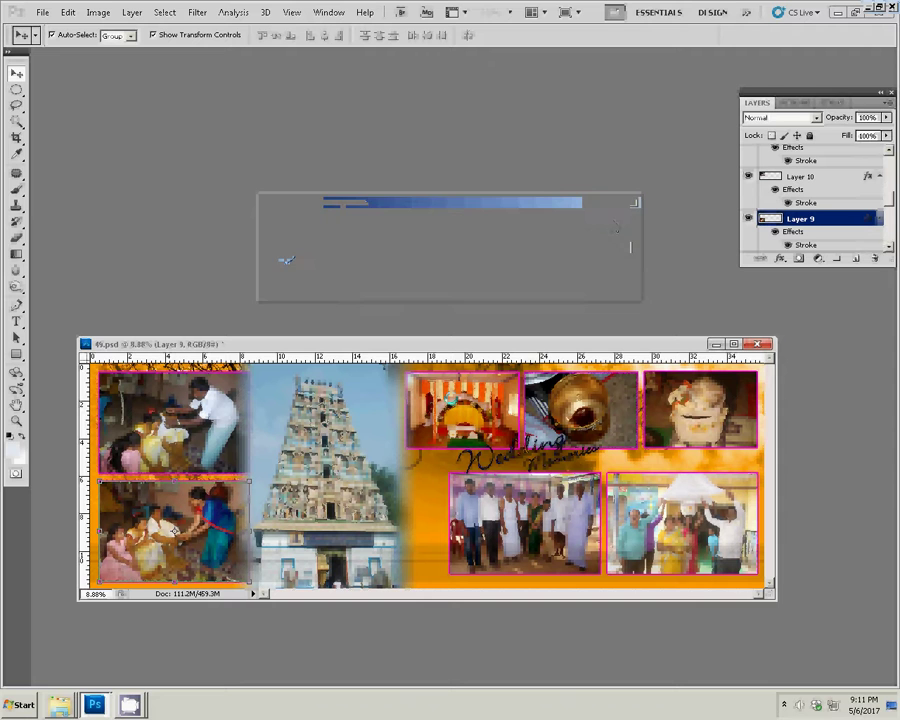